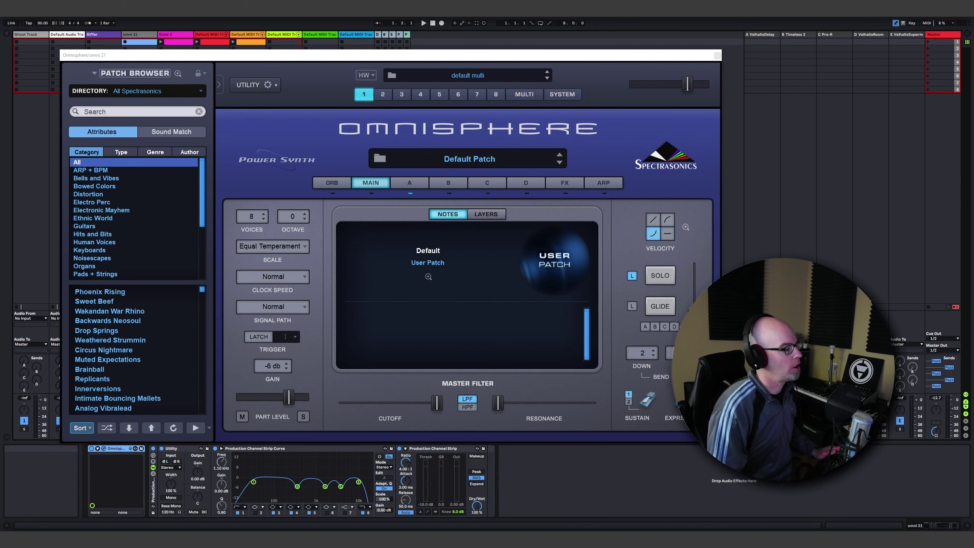
Show layer A's edit page, with the SawSquare Bright oscillator and Basic 12db Lowpass filter.
left_click(409, 182)
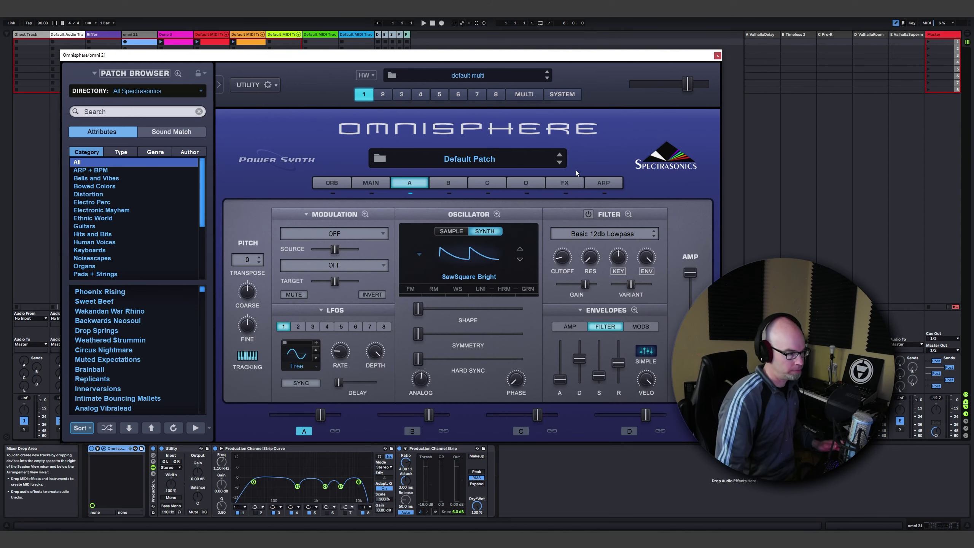
Switch on layer A's filter, raise its cutoff, and expand it into Filter Zoom.
left_click(588, 215)
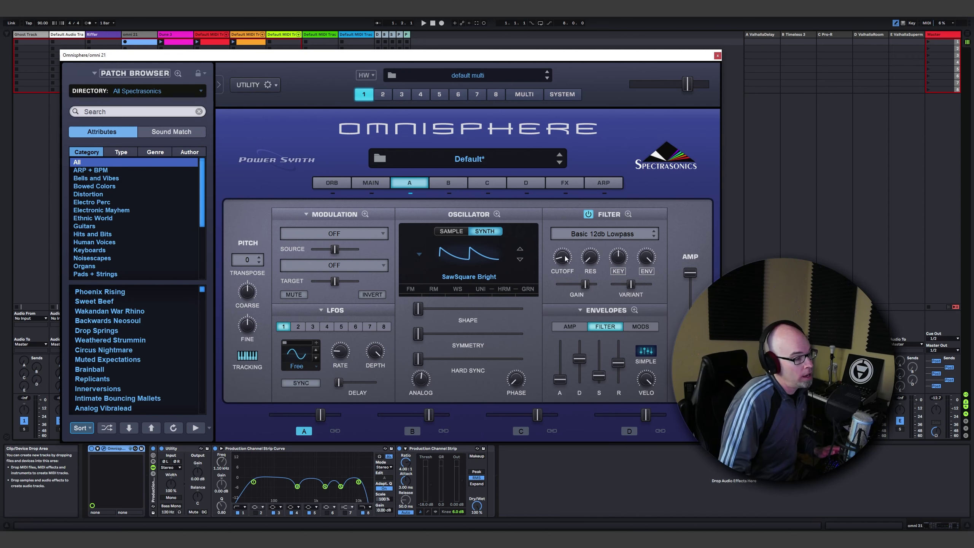
left_click_drag(561, 260, 575, 260)
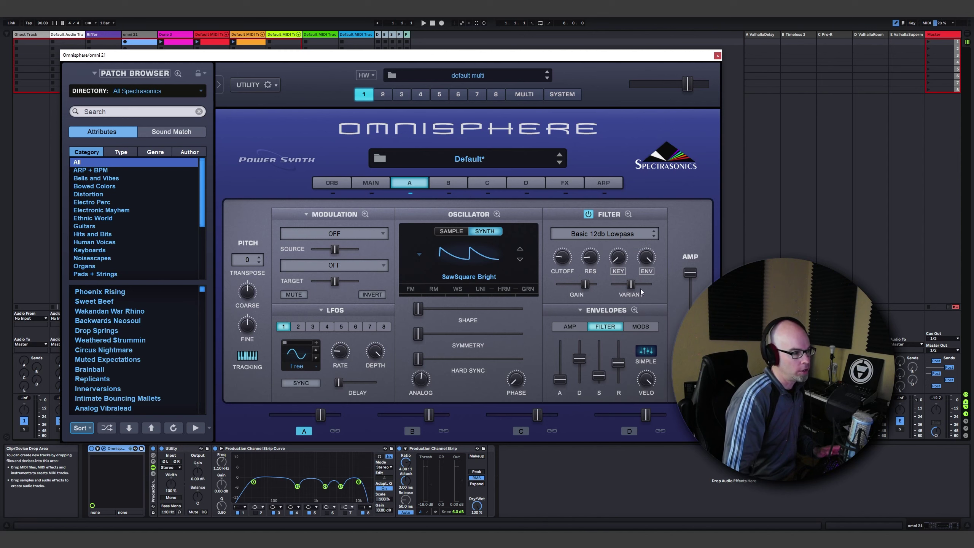
left_click(628, 215)
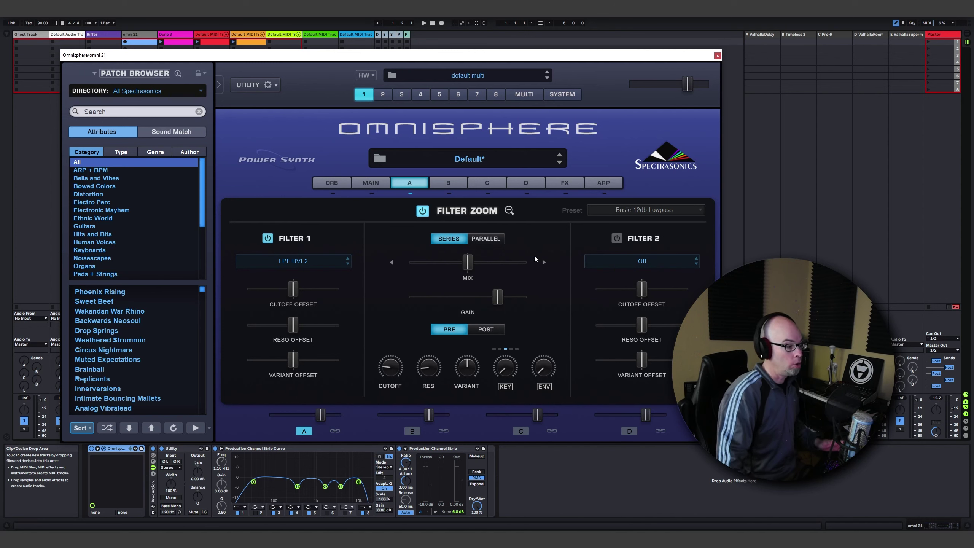
Set Filter 1's cutoff near 1.664 kHz and its type to LPF Warm 12db, then exit Filter Zoom.
left_click_drag(395, 366, 398, 341)
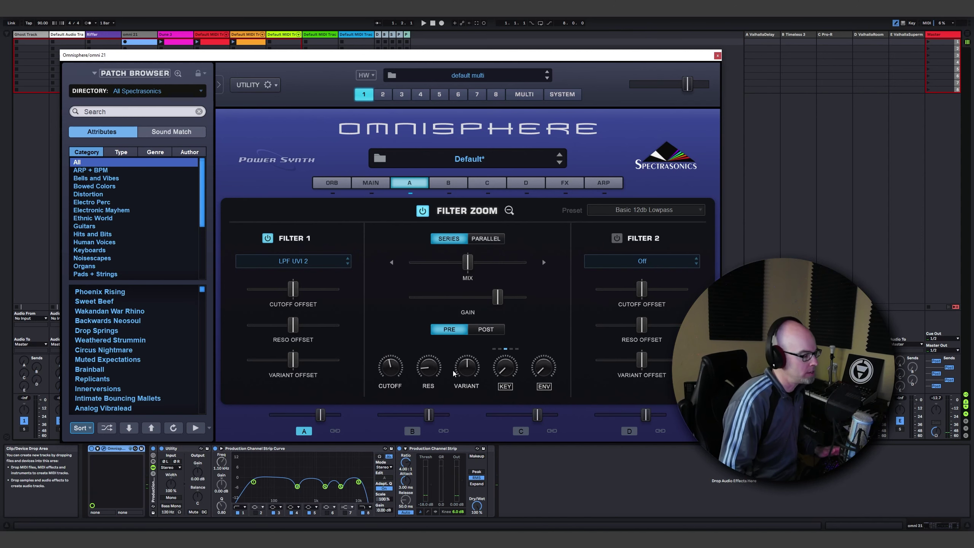
left_click_drag(391, 376, 391, 382)
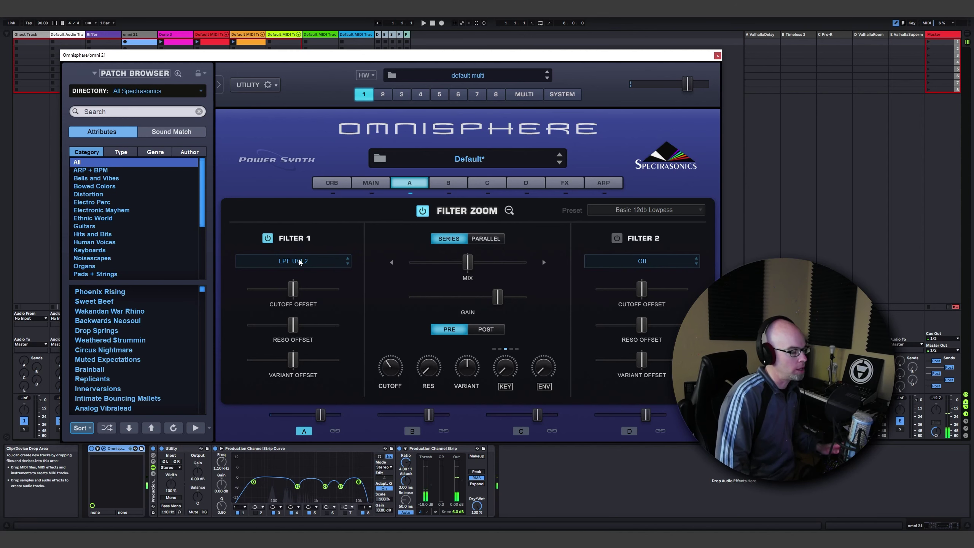
left_click(320, 263)
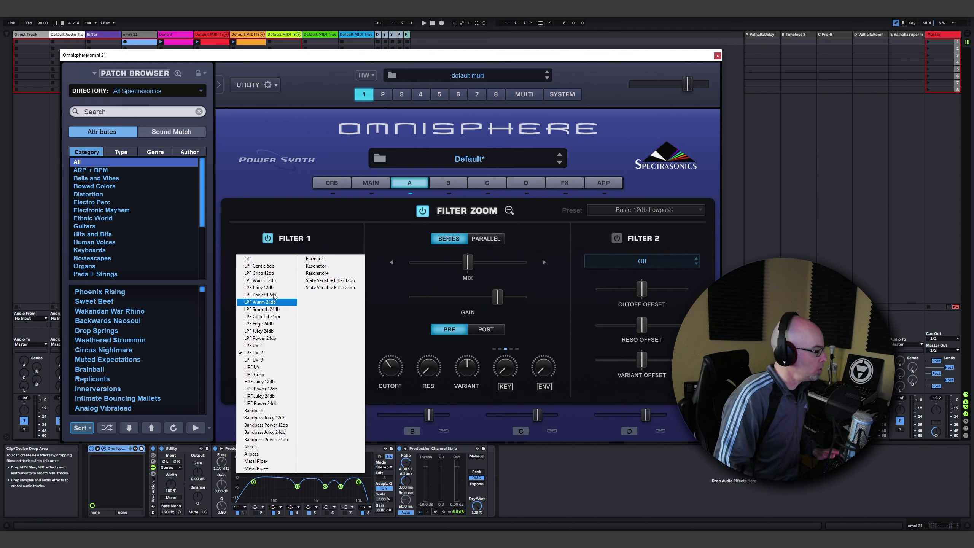
left_click(276, 267)
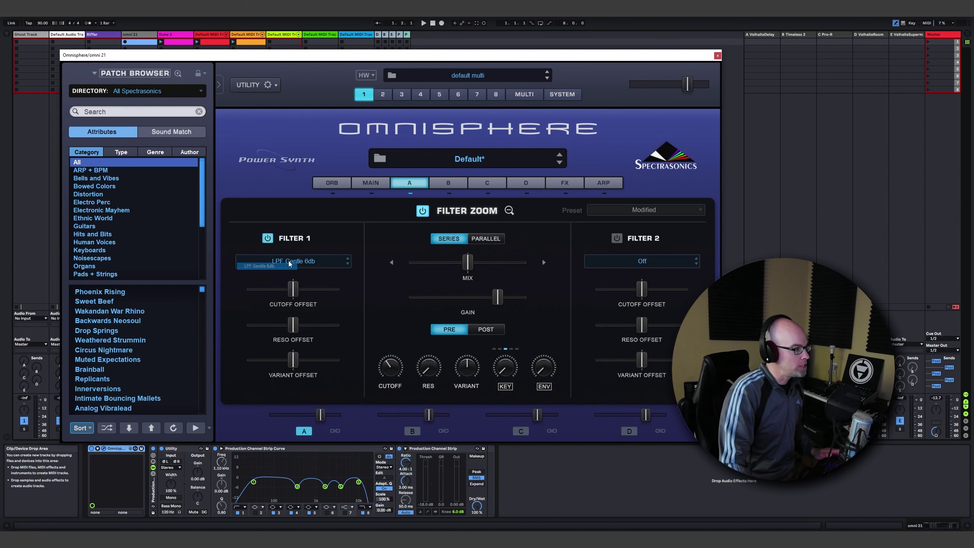
left_click(297, 261)
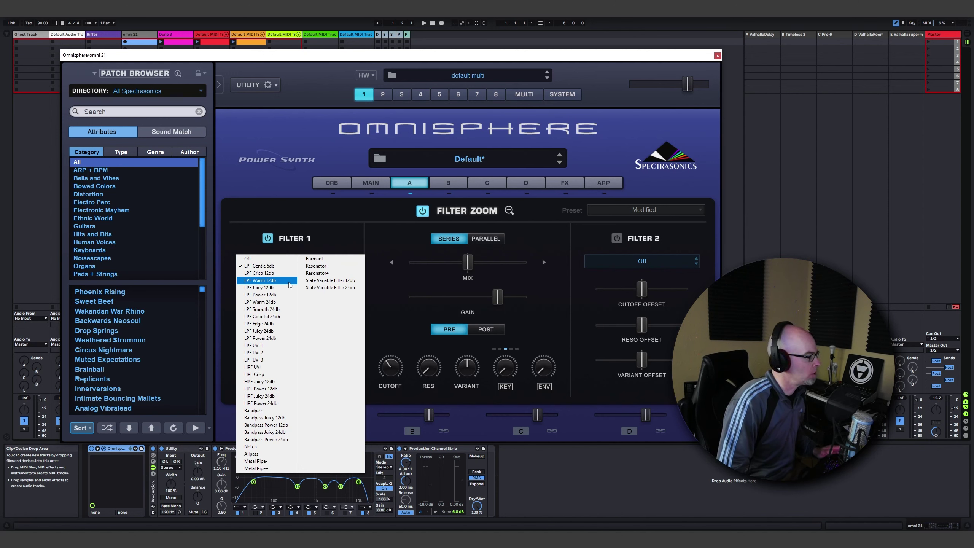
left_click(268, 281)
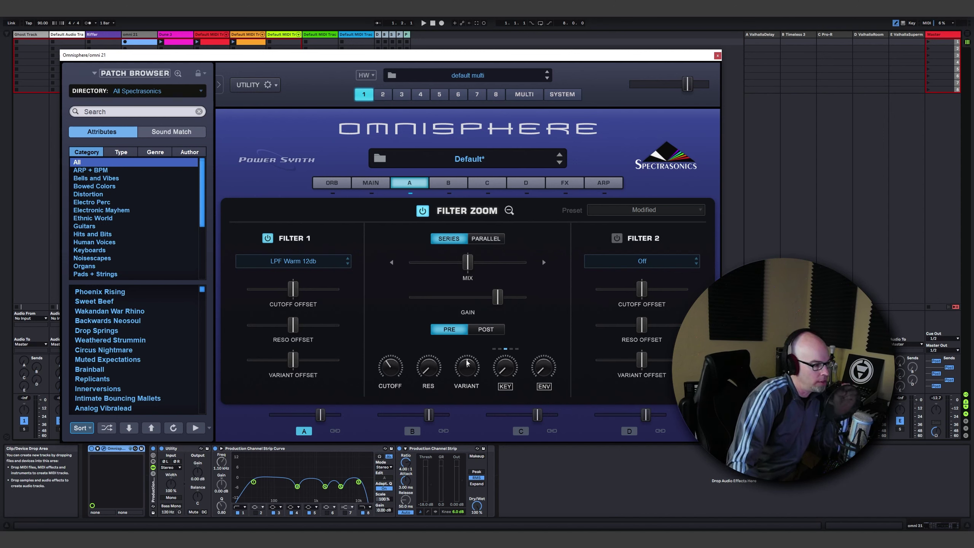
left_click(509, 210)
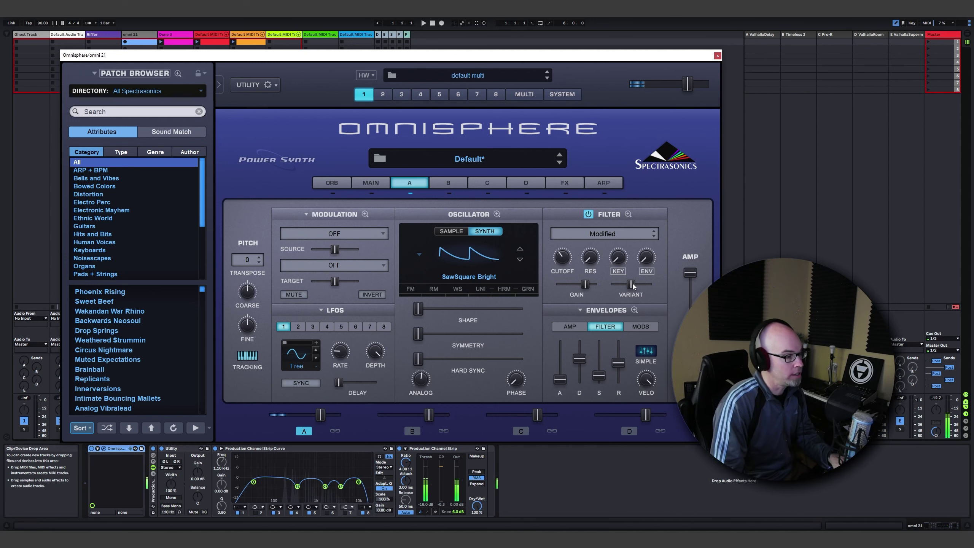
Lower the filter variant, reopen Filter Zoom, and set the variant to 0.556.
mouse_move(632, 285)
left_mouse_down()
mouse_move(615, 288)
mouse_move(663, 286)
mouse_move(608, 288)
mouse_move(657, 288)
mouse_move(615, 288)
mouse_move(648, 292)
left_mouse_up()
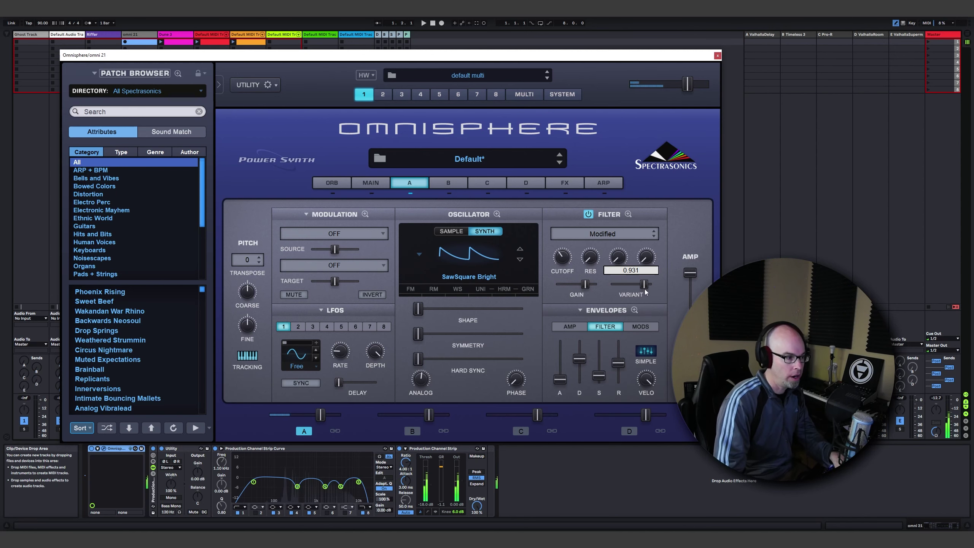
left_click(628, 214)
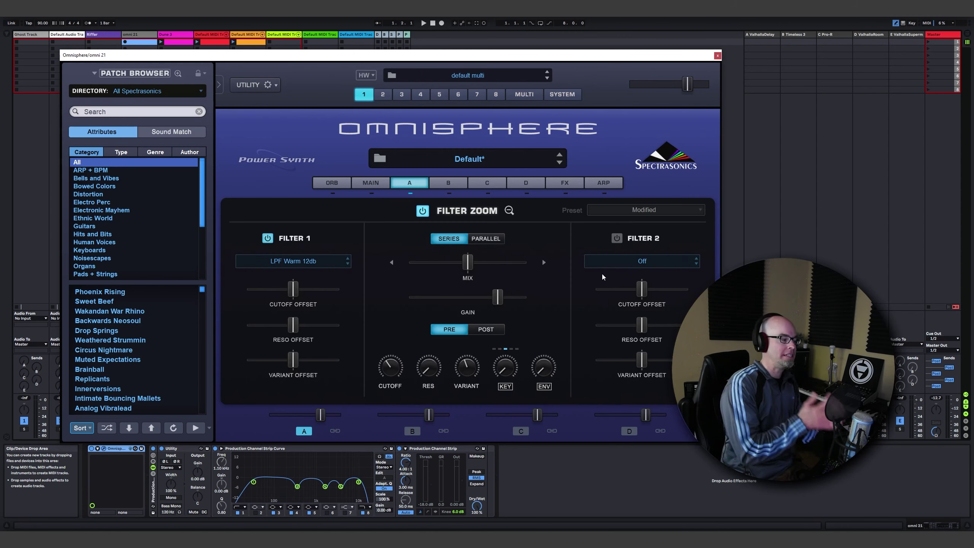
mouse_move(467, 367)
left_mouse_down()
mouse_move(465, 403)
mouse_move(475, 345)
mouse_move(451, 412)
mouse_move(474, 368)
left_mouse_up()
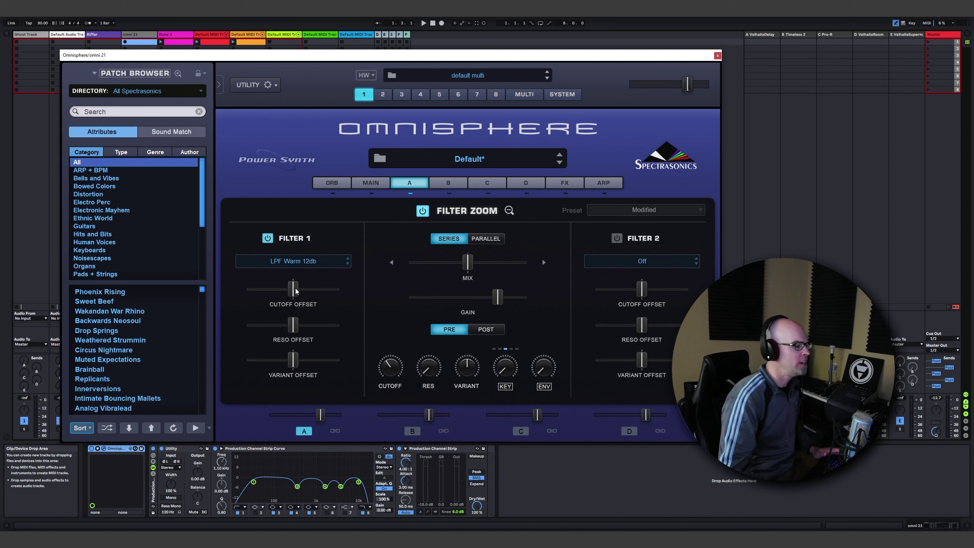
Set Filter 1's cutoff to about 6.141 kHz and resonance to 0.080, rebalancing their offsets.
left_click_drag(294, 290, 273, 291)
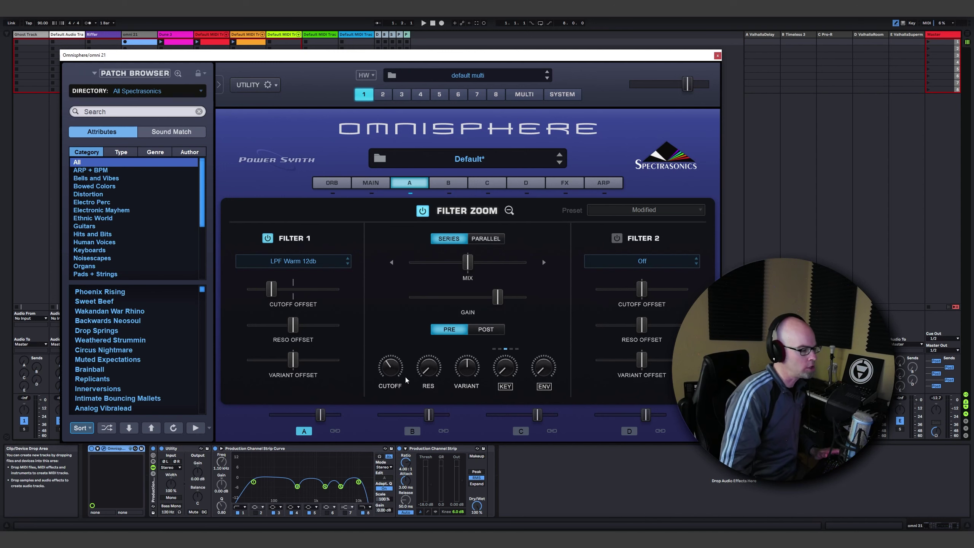
left_click_drag(389, 367, 405, 329)
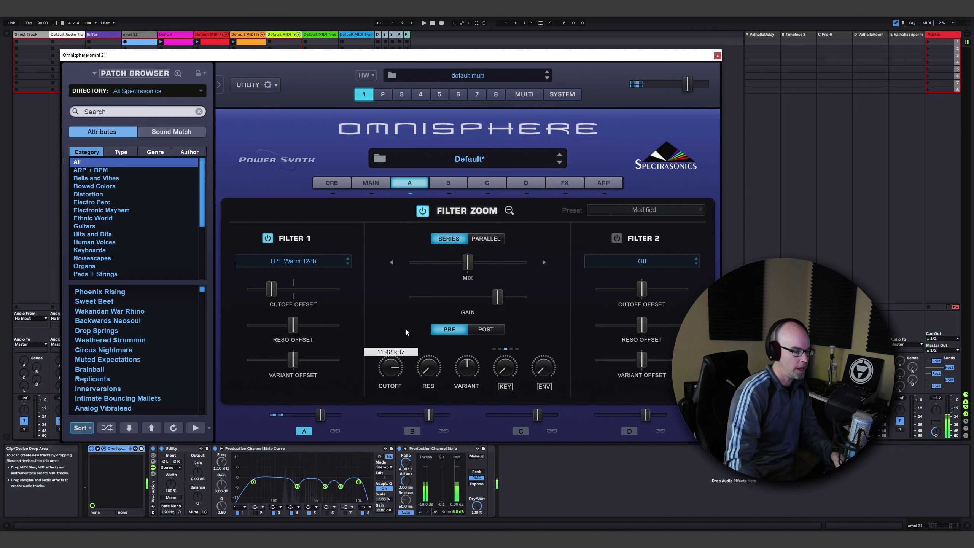
left_click_drag(293, 324, 273, 327)
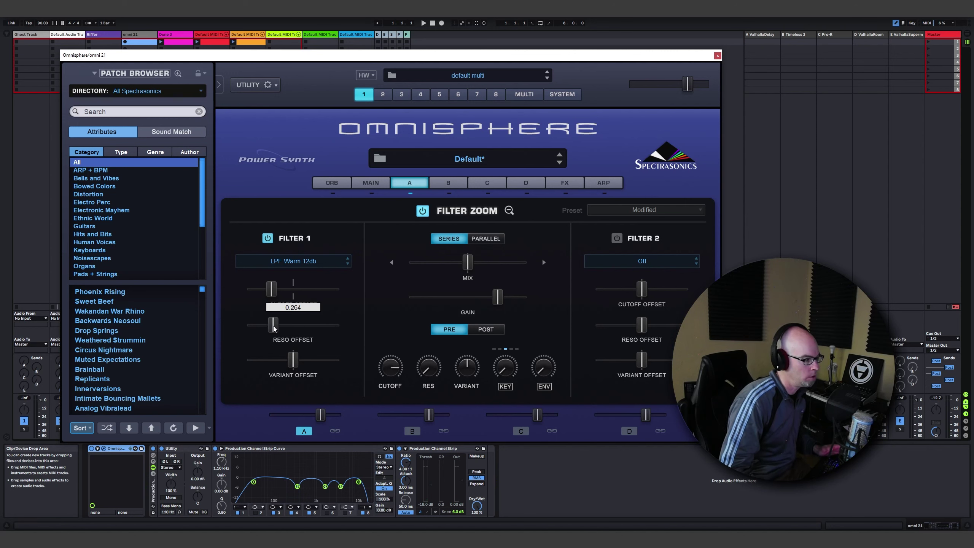
left_click_drag(431, 369, 446, 292)
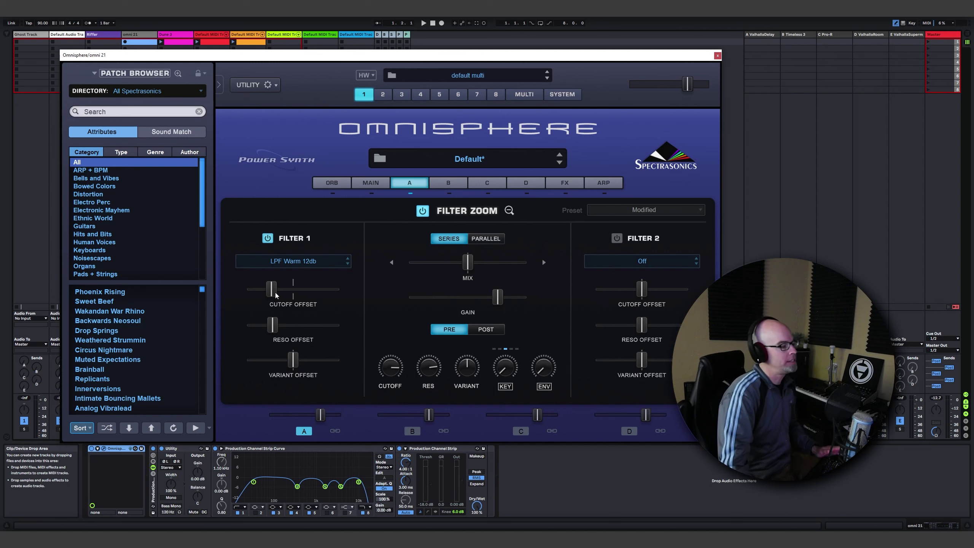
left_click_drag(273, 290, 293, 290)
left_click_drag(285, 325, 291, 324)
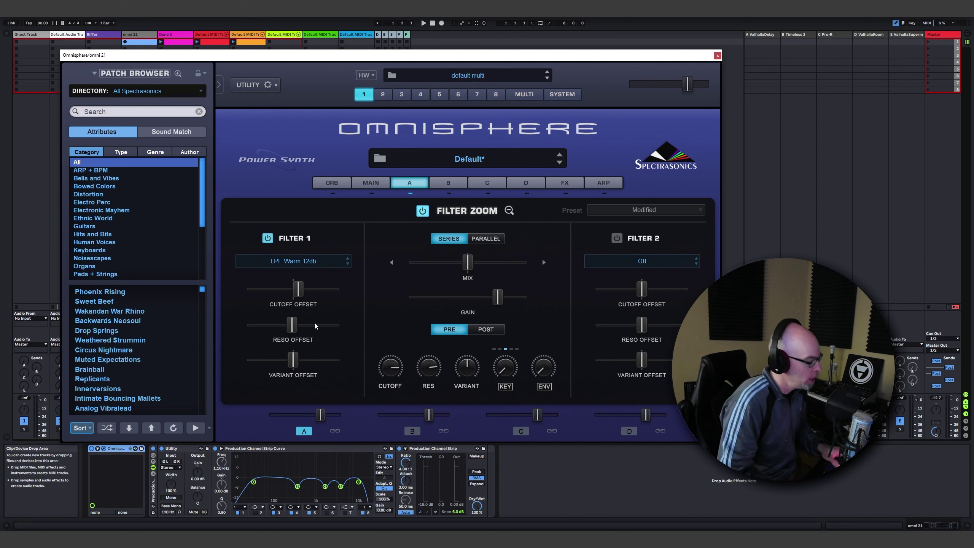
Set Filter 1's cutoff to about 1.835 kHz with a slightly lower resonance offset.
left_click_drag(291, 325, 288, 324)
left_click_drag(396, 369, 387, 363)
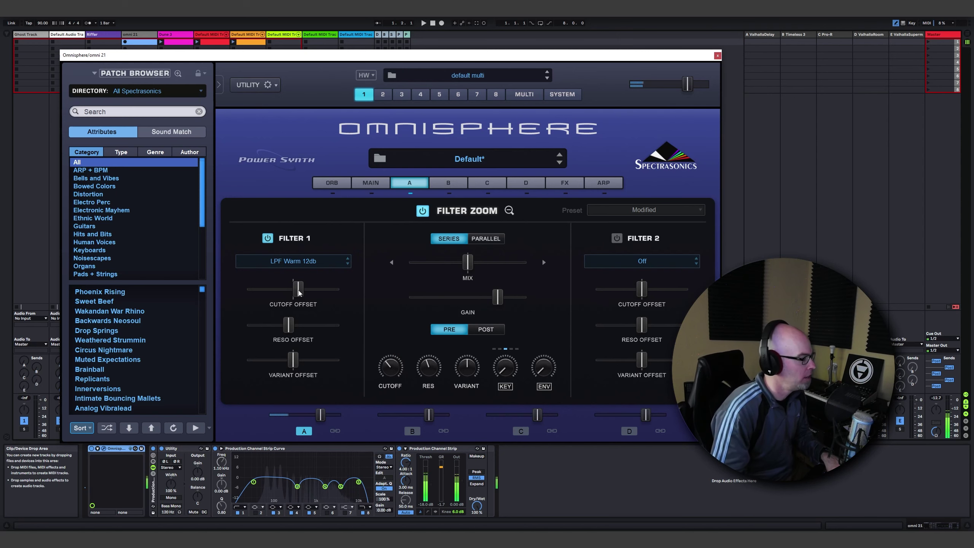
left_click_drag(390, 369, 392, 369)
Bring the variant to the middle, about 0.456, and lower the variant offset.
left_click_drag(292, 360, 289, 362)
mouse_move(466, 366)
left_mouse_down()
mouse_move(472, 355)
mouse_move(466, 374)
mouse_move(466, 364)
left_mouse_up()
left_click_drag(287, 360, 336, 363)
left_click_drag(464, 368, 465, 390)
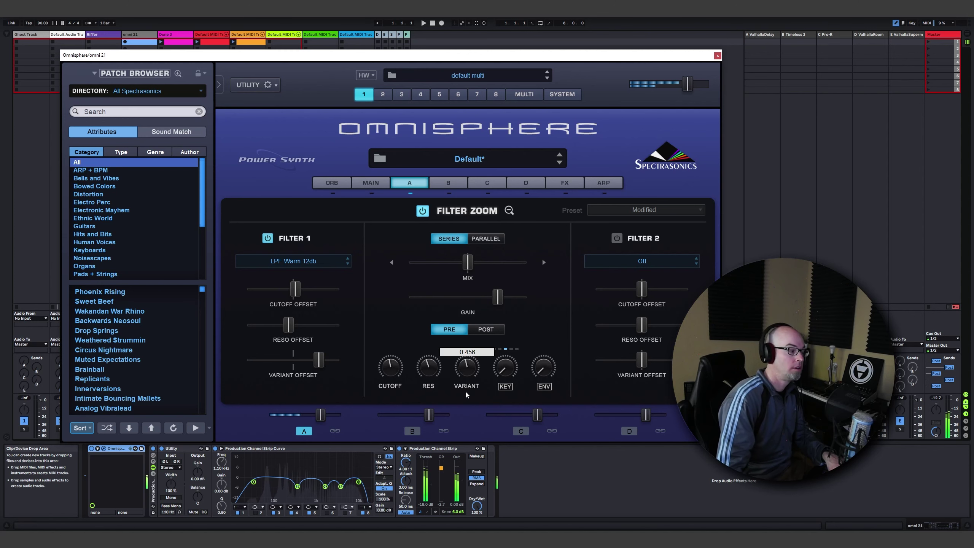
left_click_drag(319, 360, 306, 365)
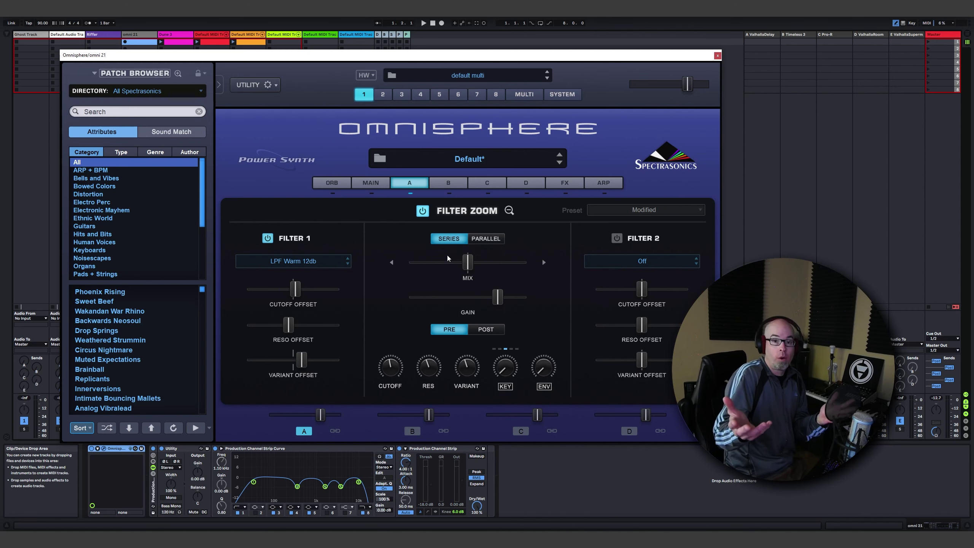
Route the two filters in parallel and set Filter 2 to HPF Juicy 24db.
left_click(482, 240)
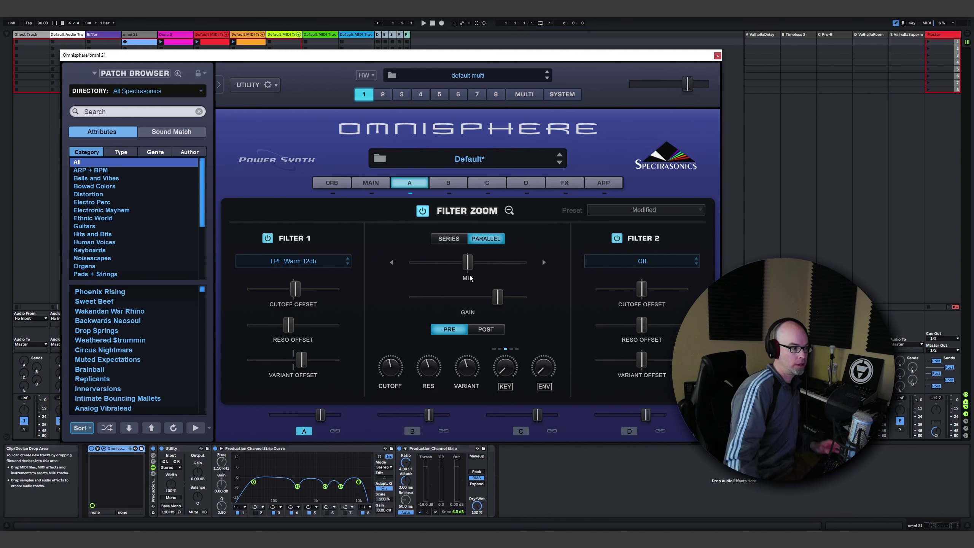
left_click(650, 262)
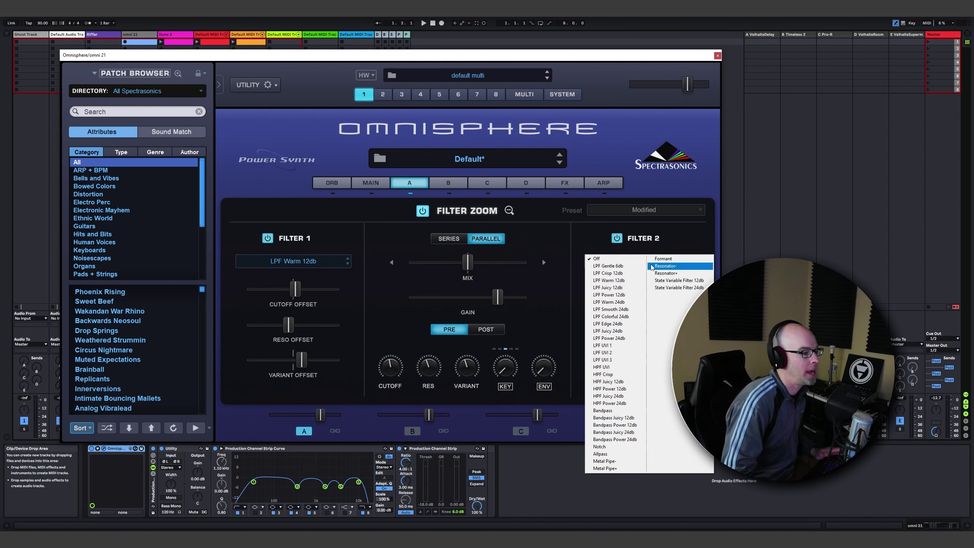
left_click(620, 396)
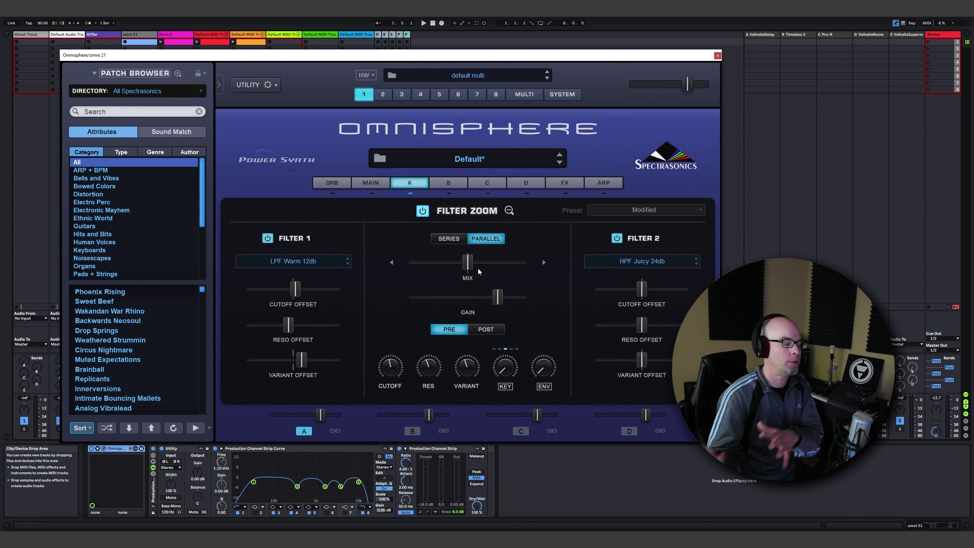
Set the filter mix to 10:90 and sweep the Variant down to 0.236.
mouse_move(469, 262)
left_mouse_down()
mouse_move(438, 267)
mouse_move(537, 268)
mouse_move(405, 268)
mouse_move(467, 268)
left_mouse_up()
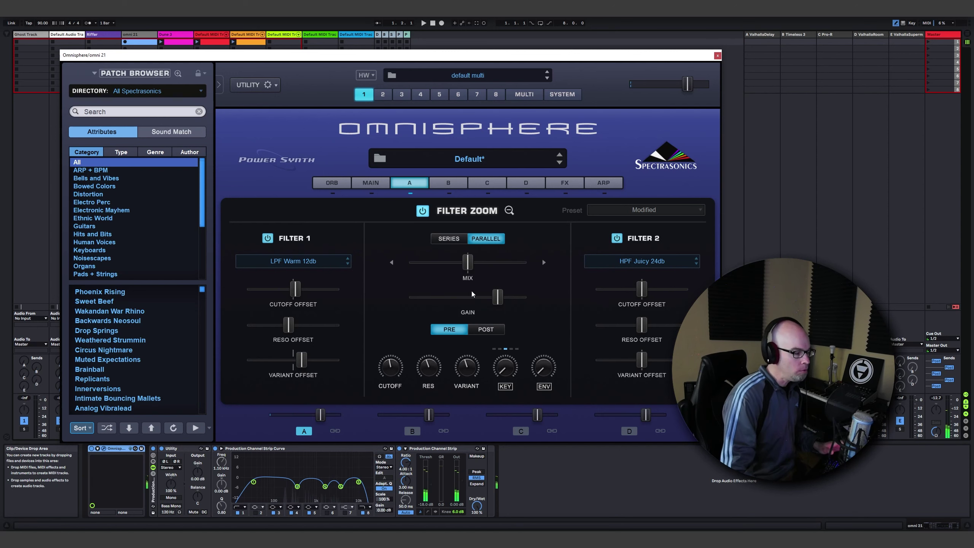
mouse_move(470, 370)
left_mouse_down()
mouse_move(469, 404)
mouse_move(479, 340)
mouse_move(476, 383)
left_mouse_up()
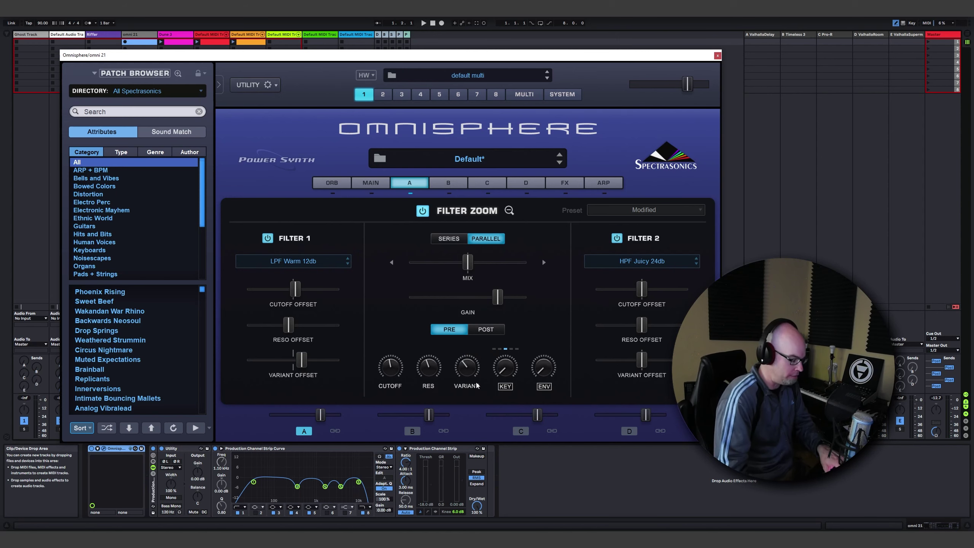
left_click_drag(474, 374, 473, 373)
left_click_drag(470, 337, 478, 363)
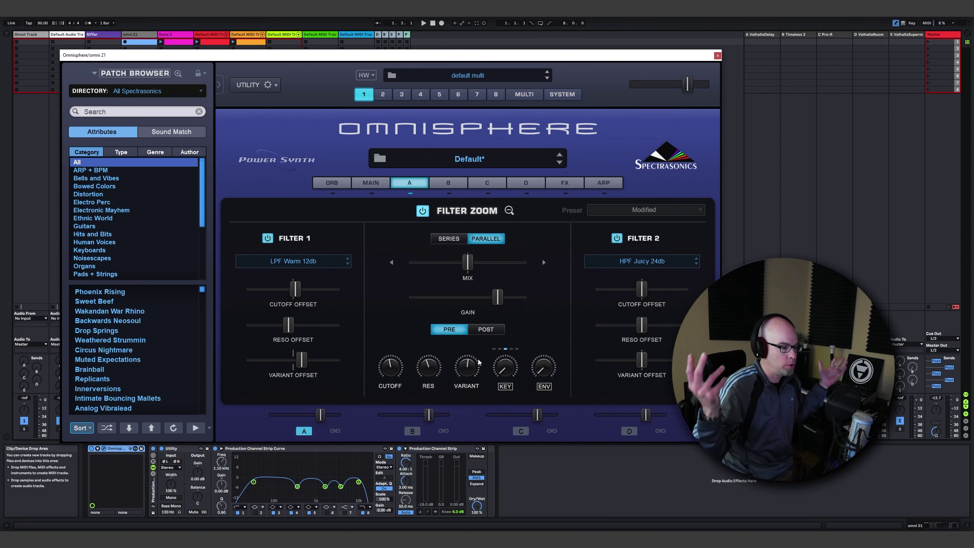
Adjust Filter 2's cutoff, resonance and variant offsets, and raise the Variant to about 0.73.
left_click_drag(641, 363, 635, 362)
left_click_drag(641, 325, 648, 325)
left_click_drag(641, 290, 633, 294)
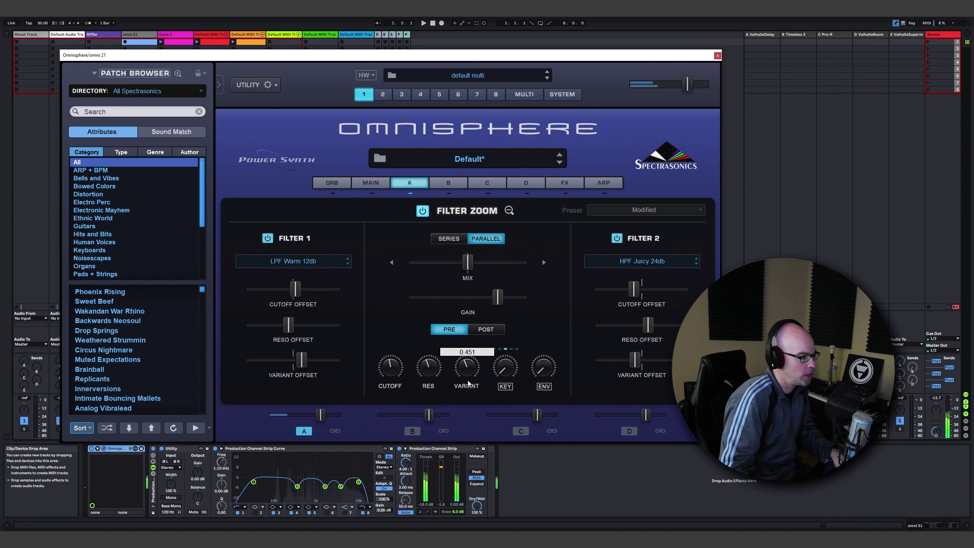
mouse_move(467, 374)
left_mouse_down()
mouse_move(476, 329)
mouse_move(470, 382)
left_mouse_up()
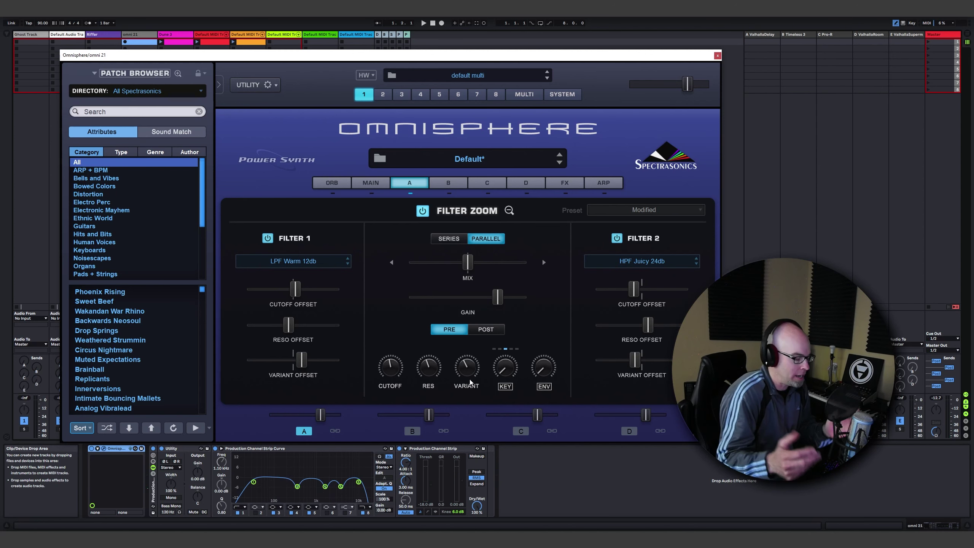
mouse_move(470, 381)
left_mouse_down()
mouse_move(468, 335)
mouse_move(467, 399)
mouse_move(469, 369)
mouse_move(461, 387)
left_mouse_up()
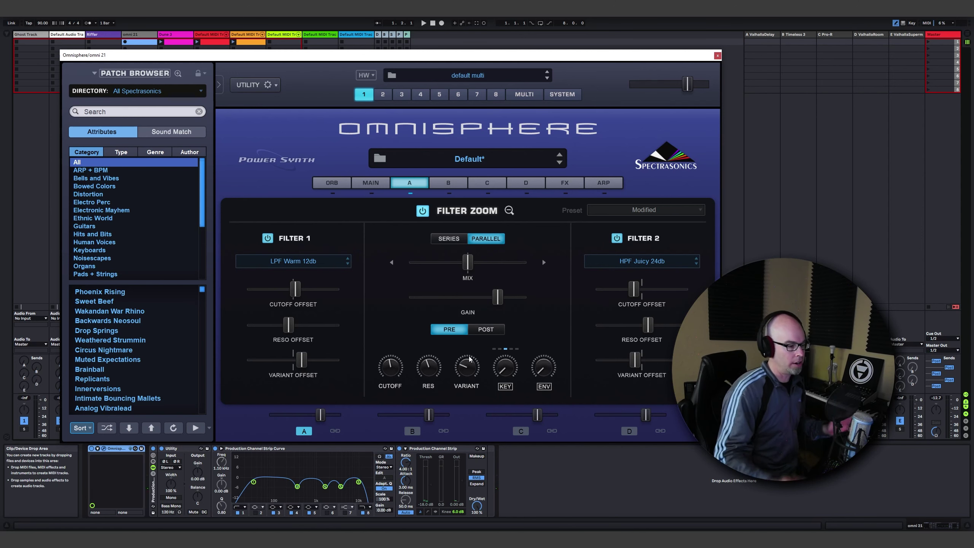
Nudge Filter 2's resonance offset and Filter 1's offsets, with cutoff offset near 0.385 and Variant about 0.711.
left_click_drag(651, 327, 654, 328)
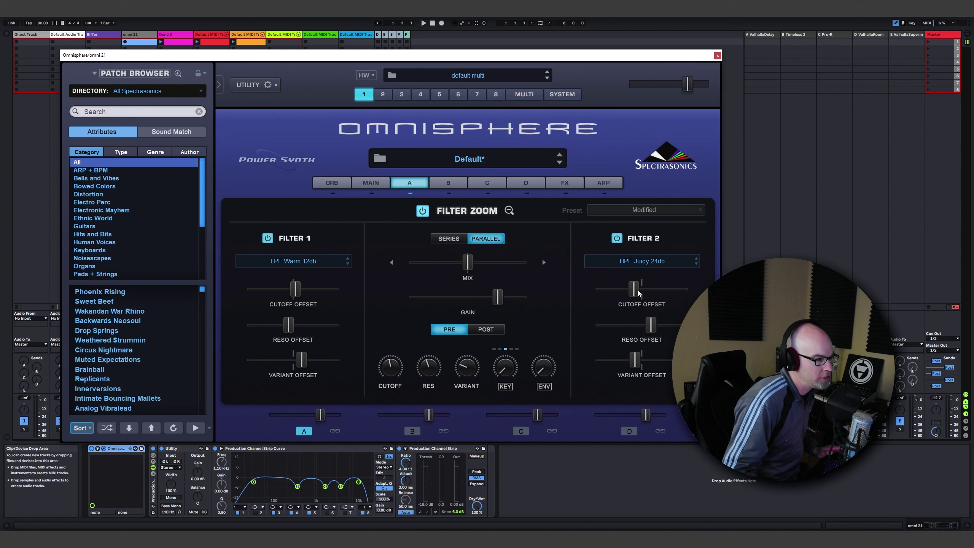
left_click_drag(298, 289, 303, 289)
left_click_drag(288, 325, 280, 325)
left_click_drag(302, 360, 308, 362)
mouse_move(471, 372)
left_mouse_down()
mouse_move(470, 391)
mouse_move(470, 370)
left_mouse_up()
right_click(467, 364)
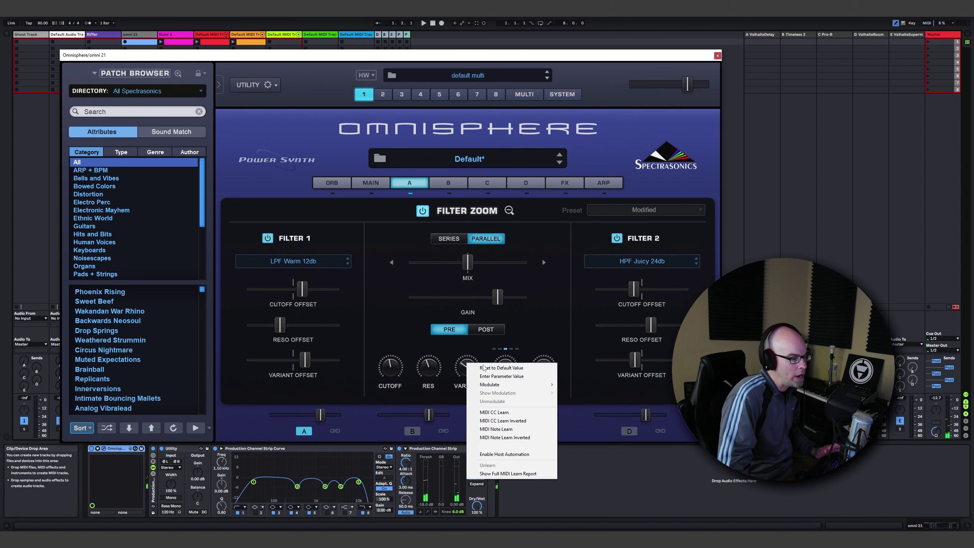
Modulate the filter Variant with LFO1 at about 0.64 depth and a slower rate.
mouse_move(537, 385)
left_click(603, 385)
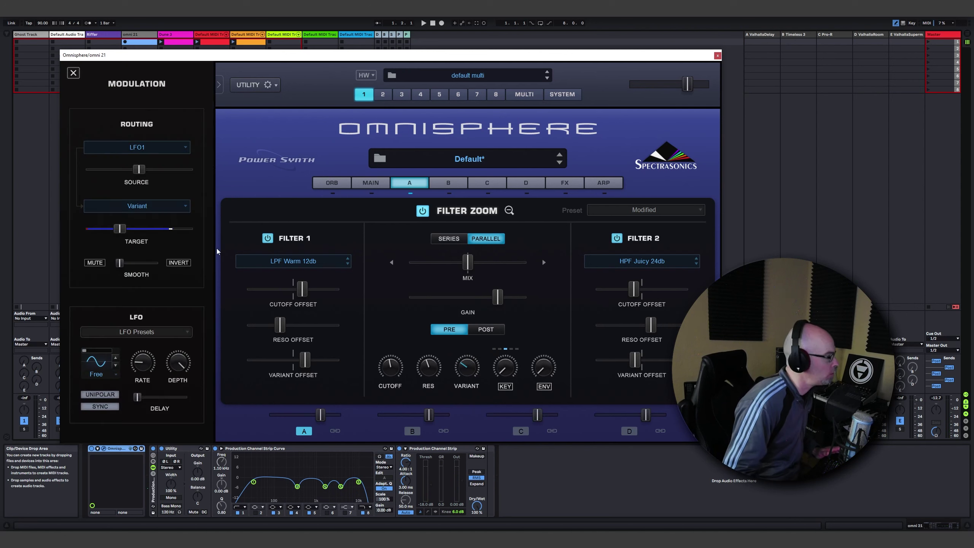
left_click_drag(172, 364, 178, 369)
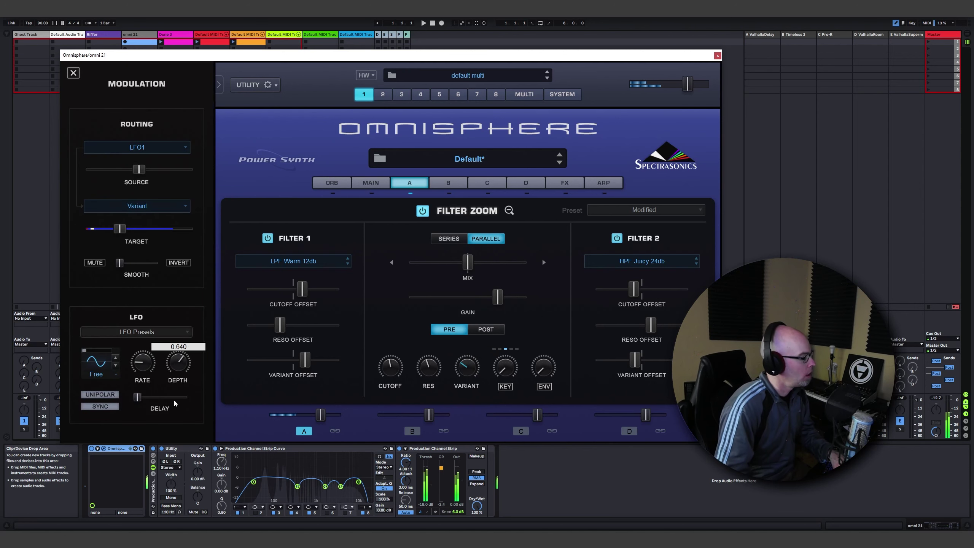
left_click_drag(174, 402, 173, 400)
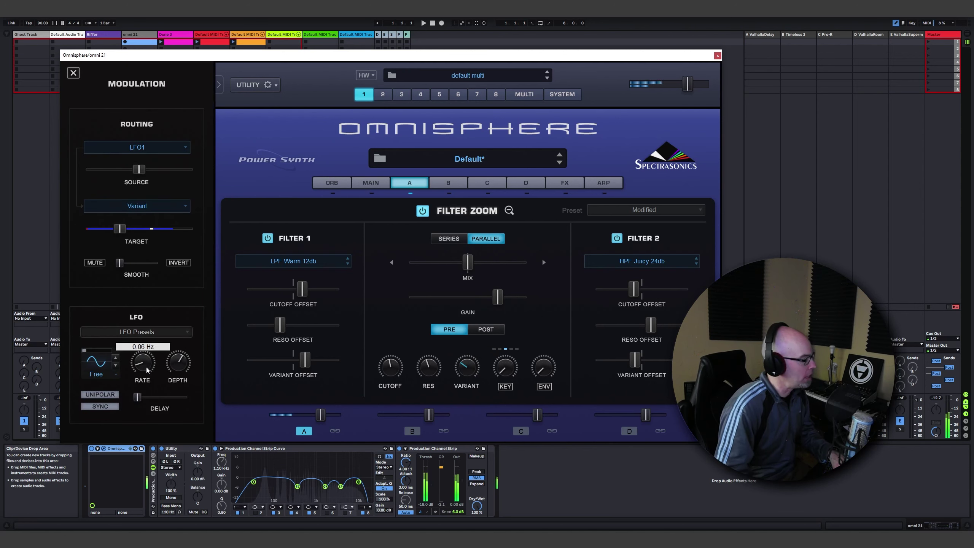
mouse_move(147, 369)
left_mouse_down()
mouse_move(150, 362)
mouse_move(150, 372)
left_mouse_up()
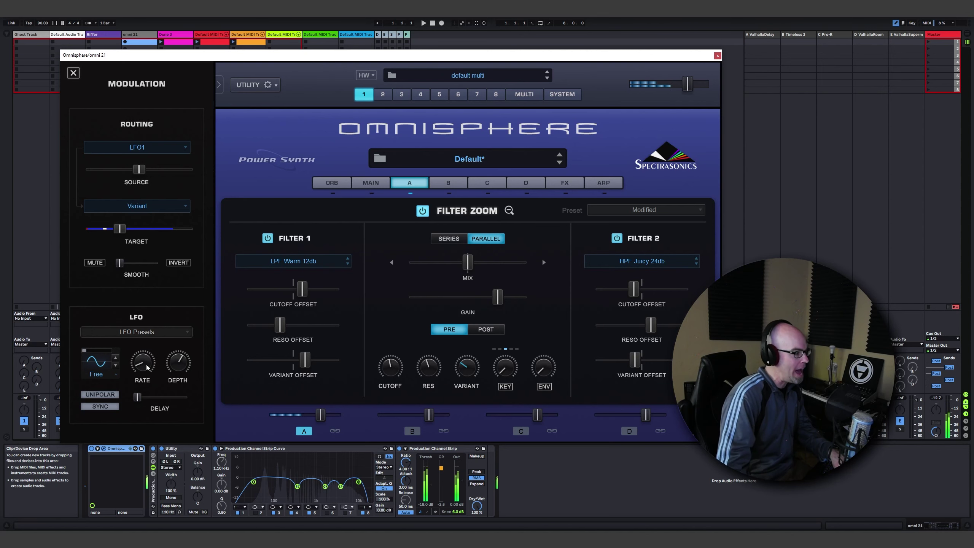
Lengthen the filter envelope attack and amp envelope release, then reopen Filter Zoom.
left_click(508, 211)
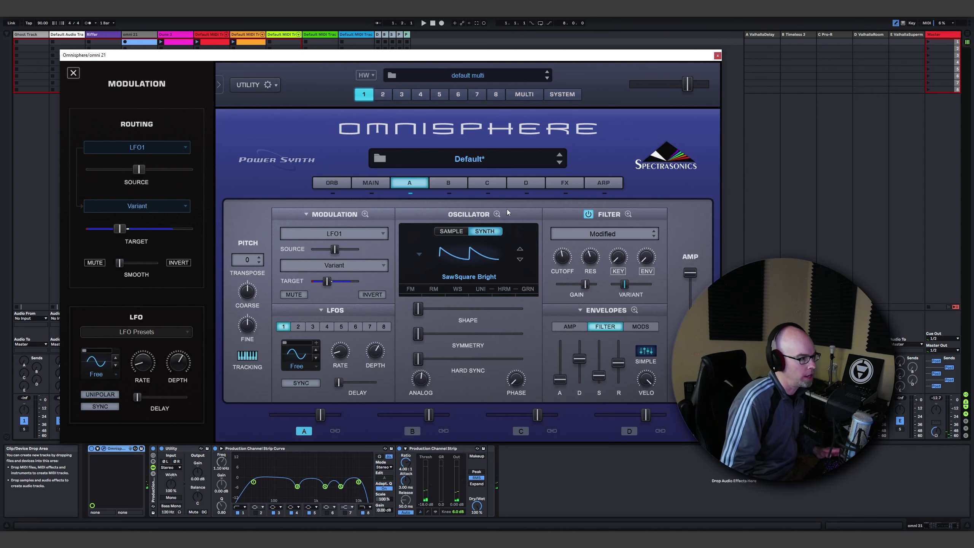
left_click_drag(560, 379, 560, 350)
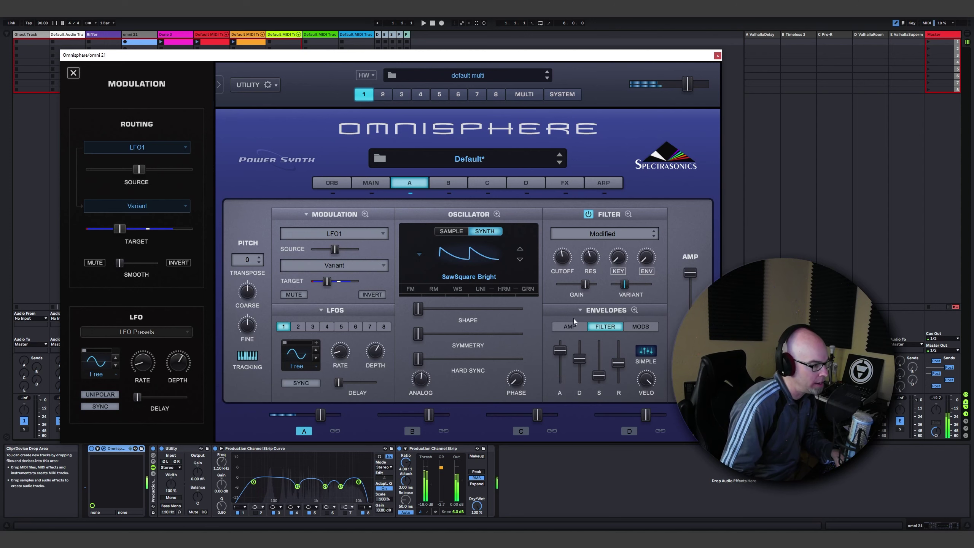
left_click(572, 325)
left_click_drag(623, 377, 571, 341)
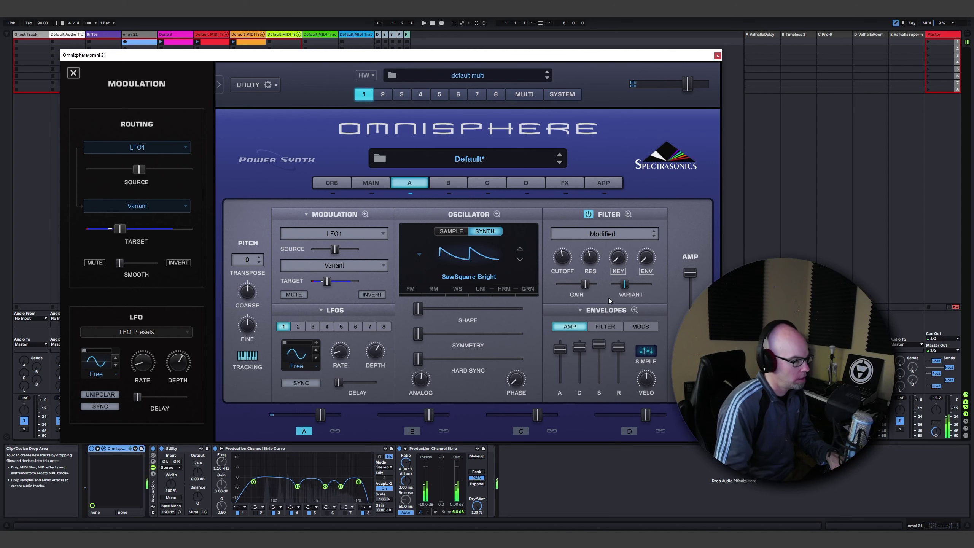
left_click(628, 214)
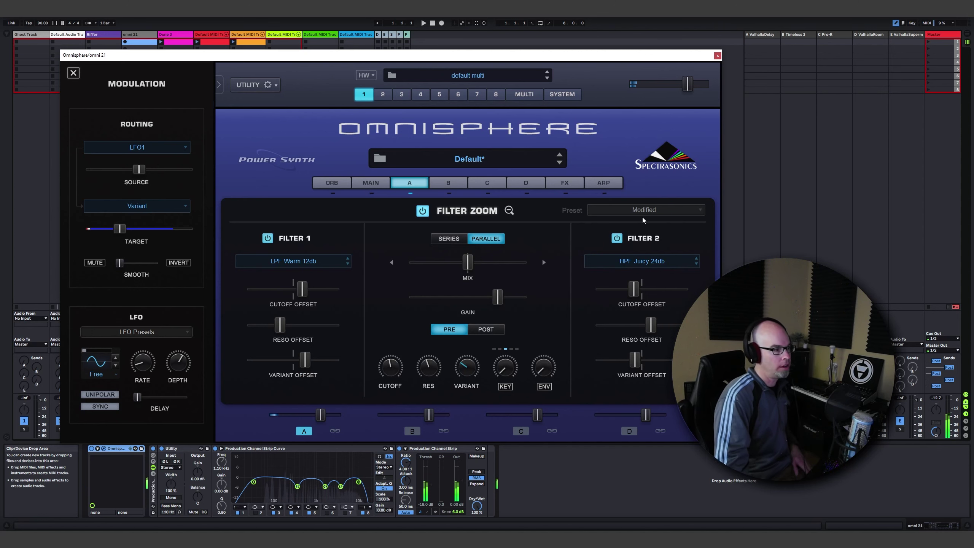
left_click(509, 211)
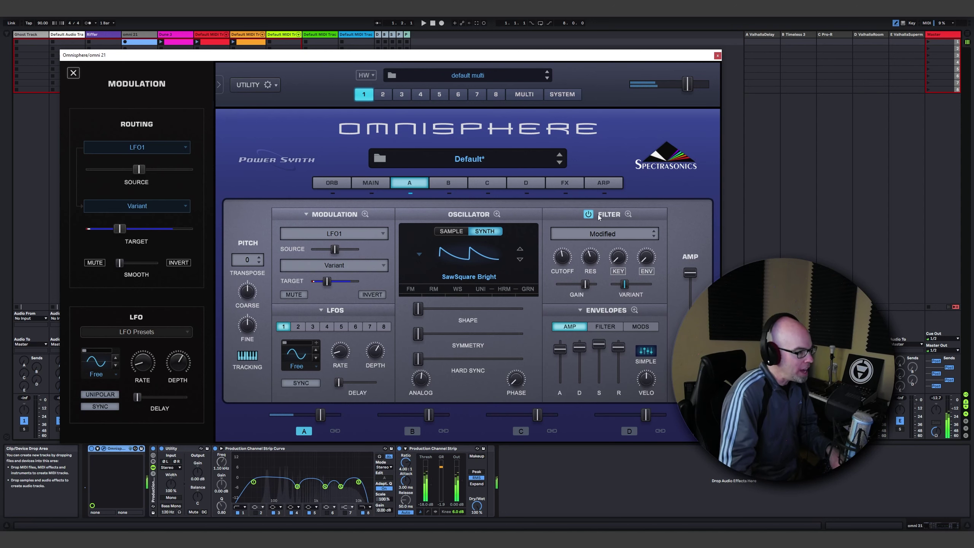
left_click(628, 214)
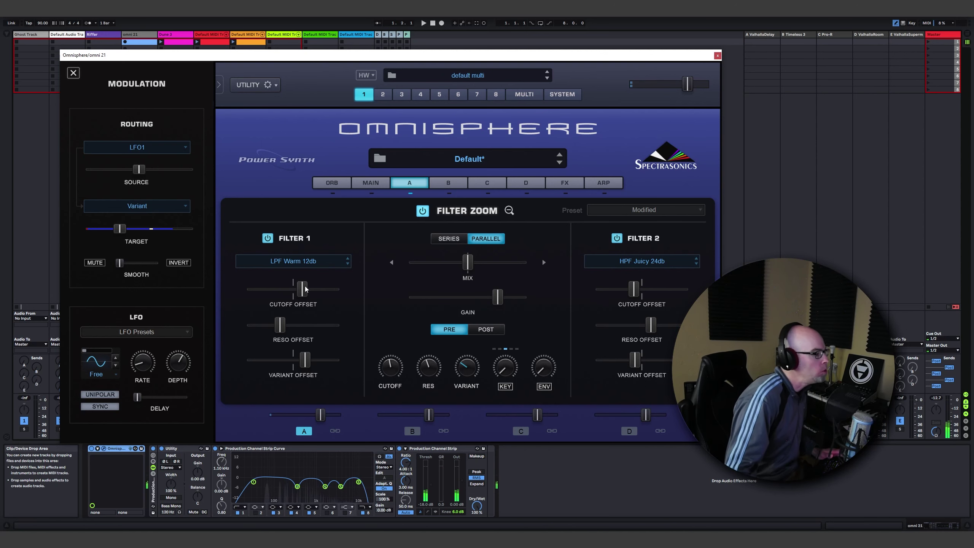
Centre Filter 1's Cutoff Offset and assign LFO modulation to it.
mouse_move(302, 290)
left_click_drag(303, 291, 293, 290)
right_click(293, 290)
mouse_move(297, 313)
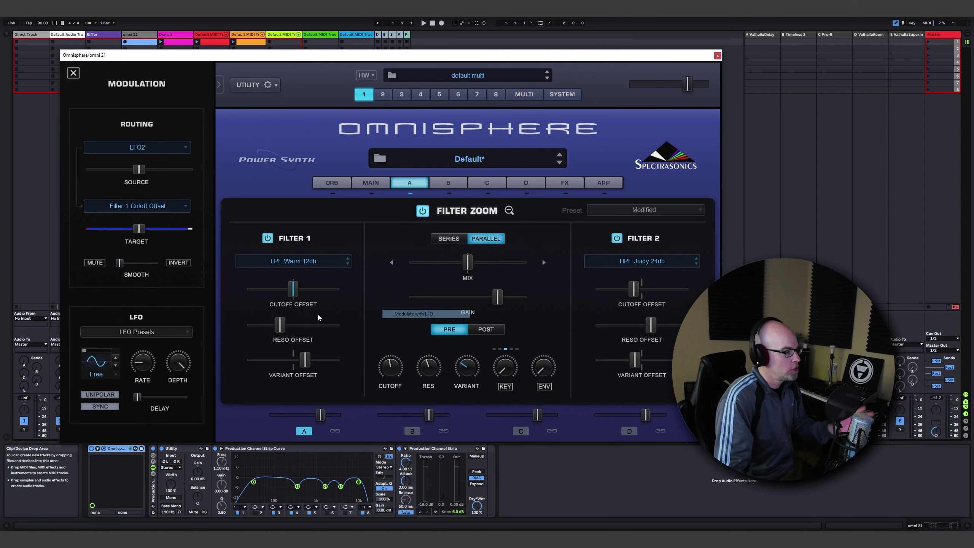
left_click(424, 315)
Set LFO2 to 4.77 Hz with slightly less depth and return to layer A.
mouse_move(153, 366)
left_mouse_down()
mouse_move(153, 344)
mouse_move(177, 374)
mouse_move(166, 415)
left_mouse_up()
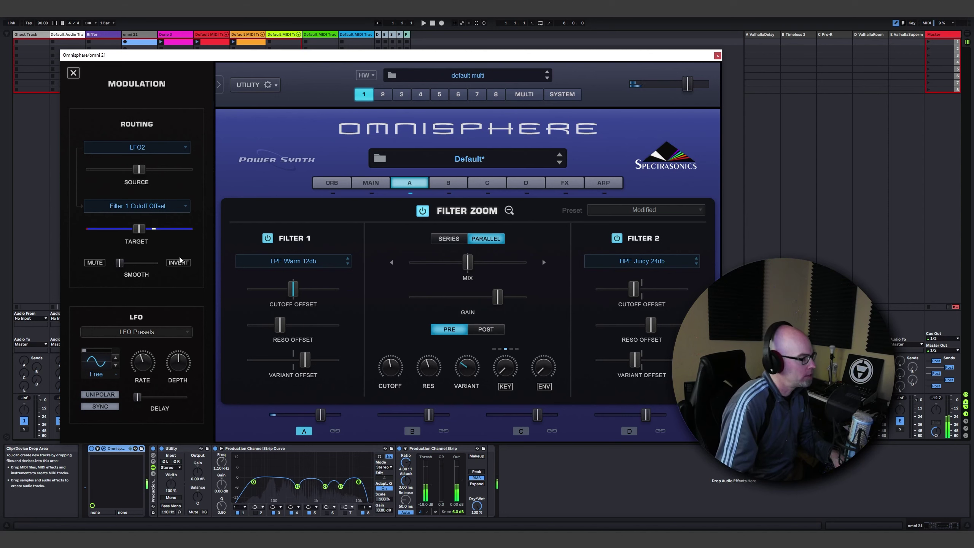
left_click_drag(181, 354, 194, 381)
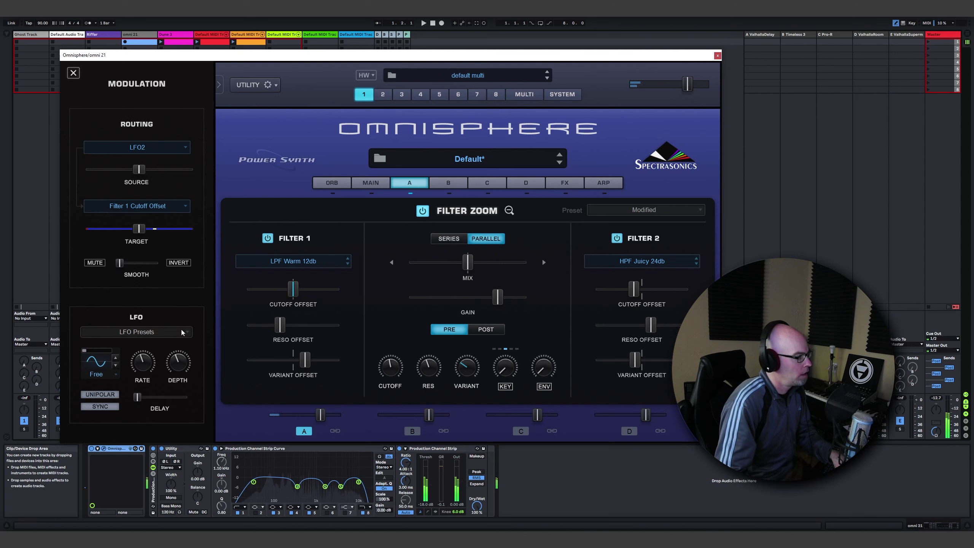
left_click(509, 211)
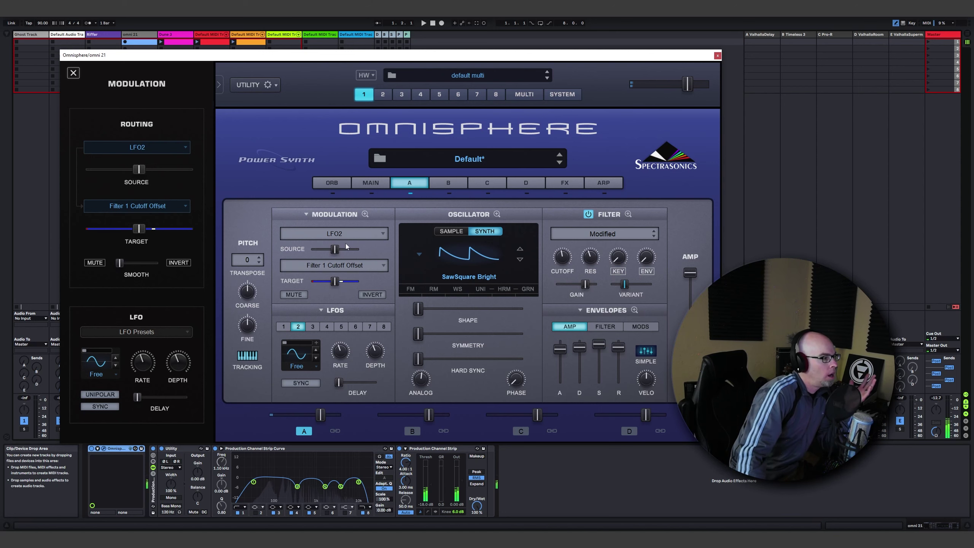
left_click(364, 214)
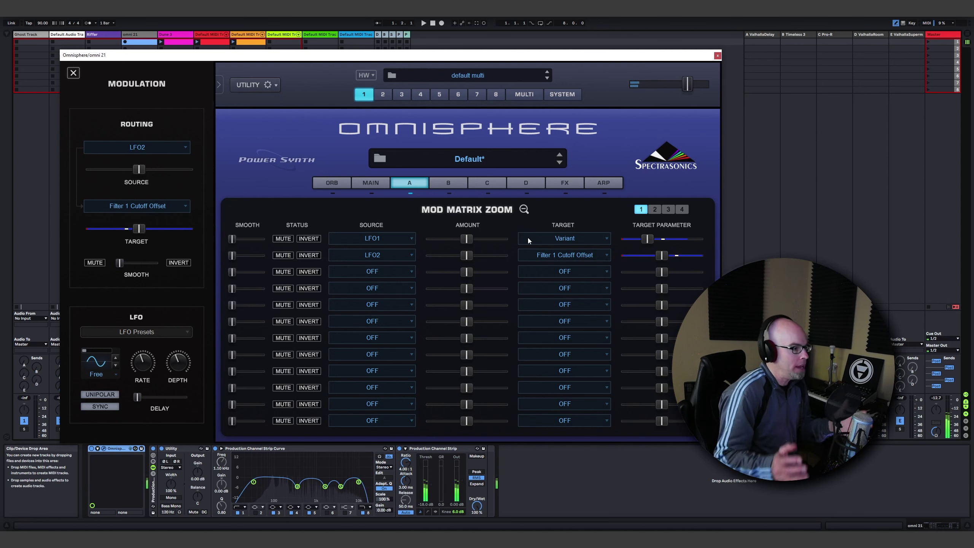
left_click(522, 209)
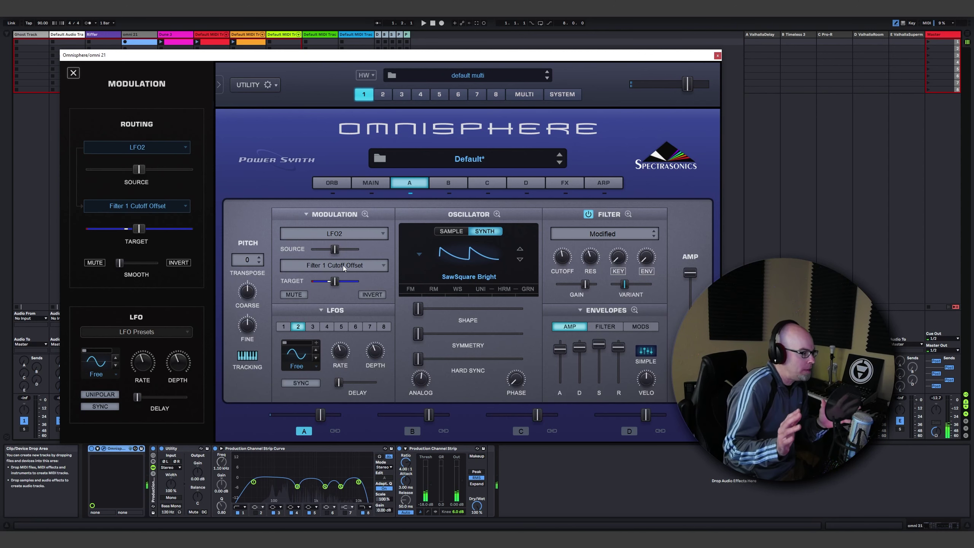
mouse_move(178, 361)
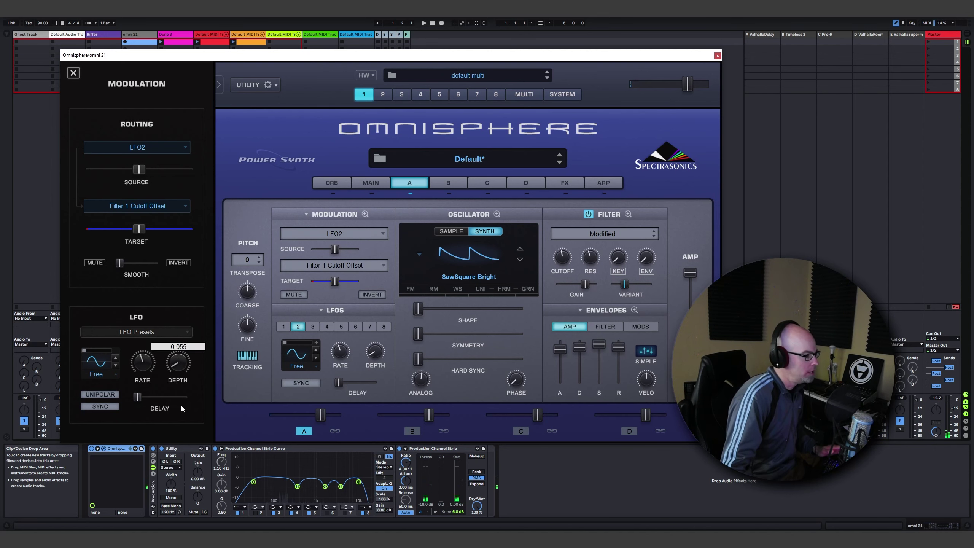
Route Aftertouch to LFO2 Depth with a small positive amount, then close the modulation panel.
right_click(179, 367)
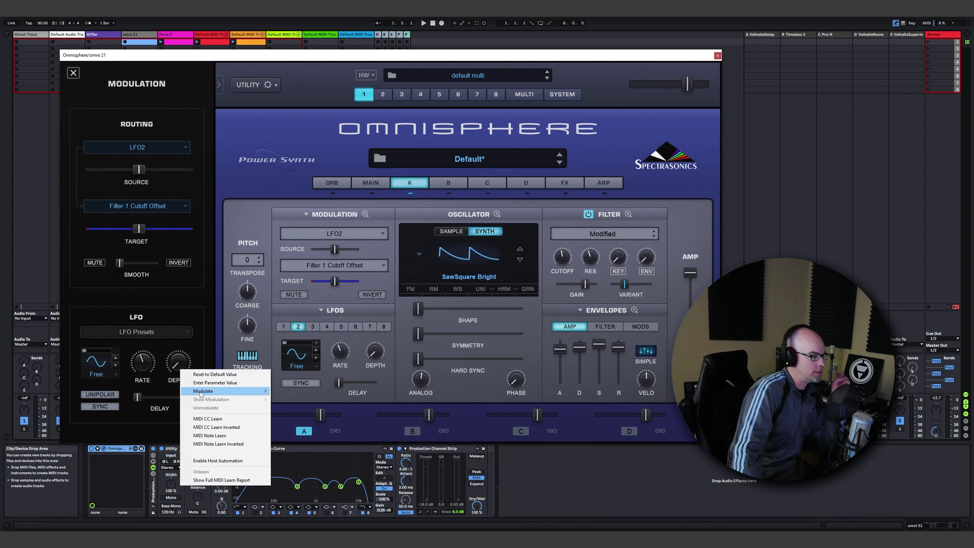
mouse_move(226, 391)
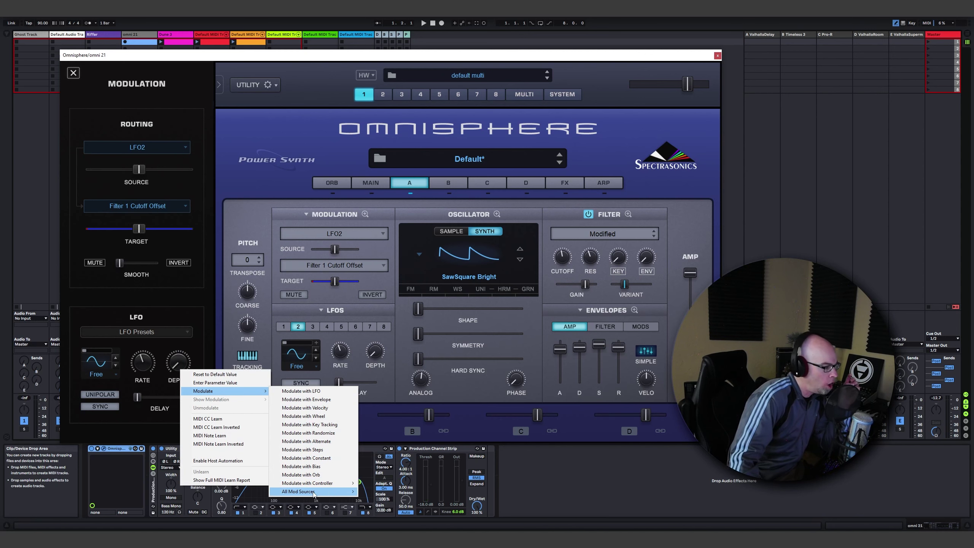
mouse_move(312, 483)
left_click(417, 320)
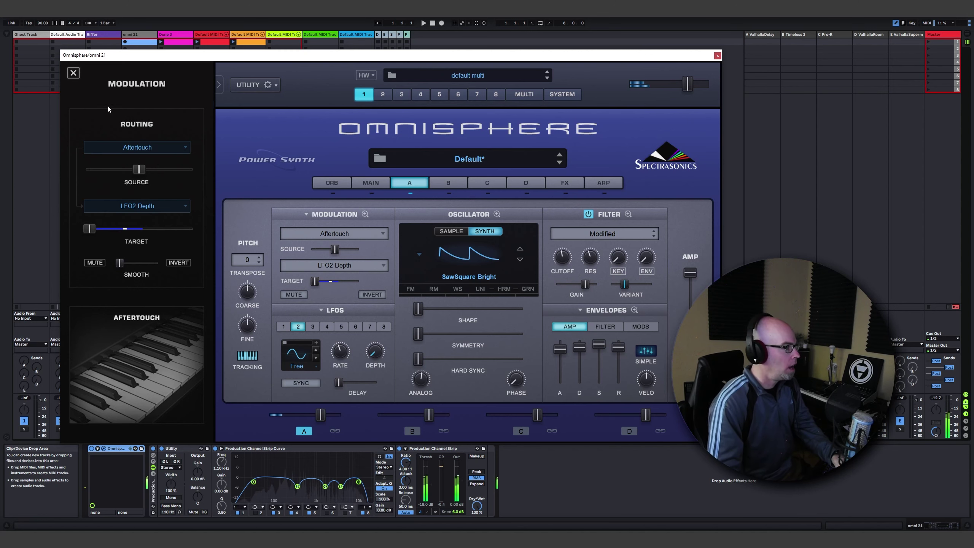
left_click(74, 72)
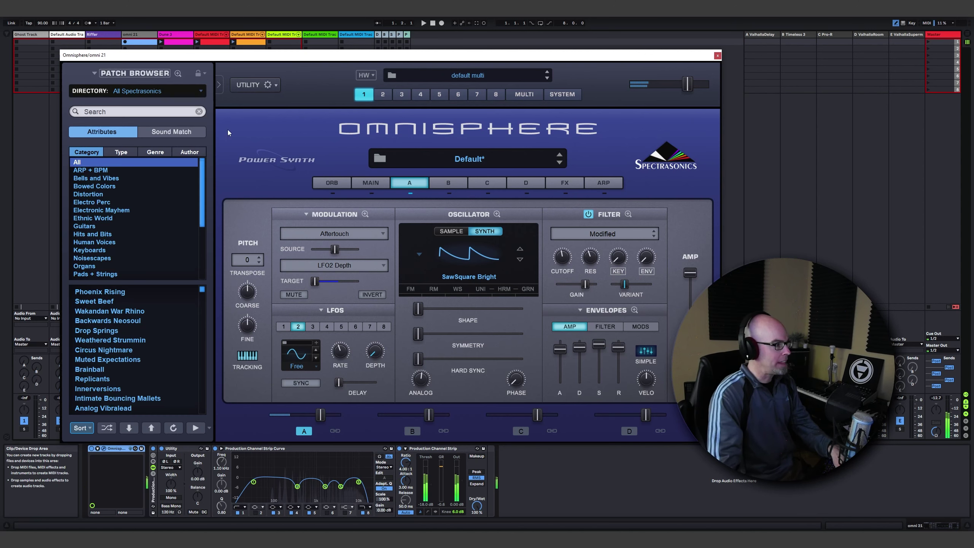
In Filter Zoom, audition the patch, rebalance the filter mix to 40:60, and open Filter 2's type list.
left_click(627, 214)
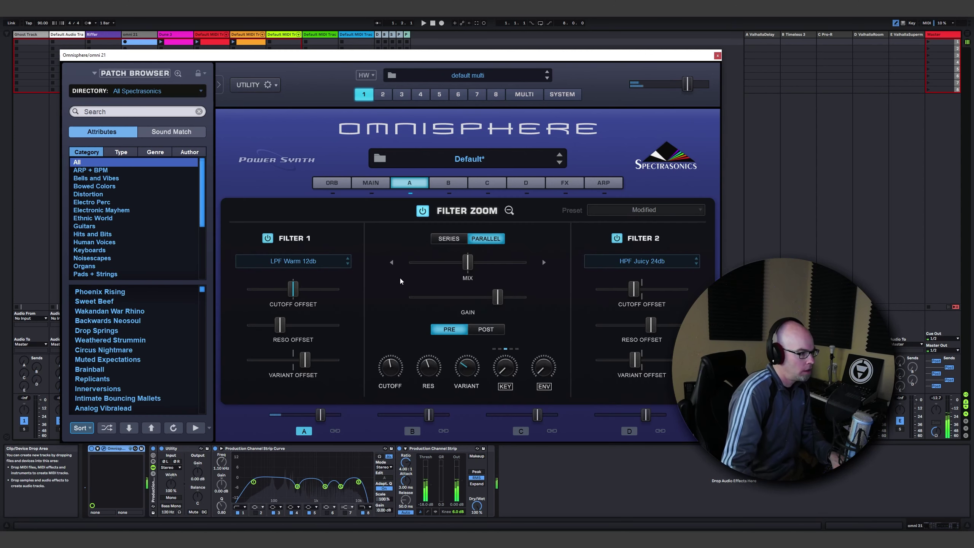
left_click(423, 24)
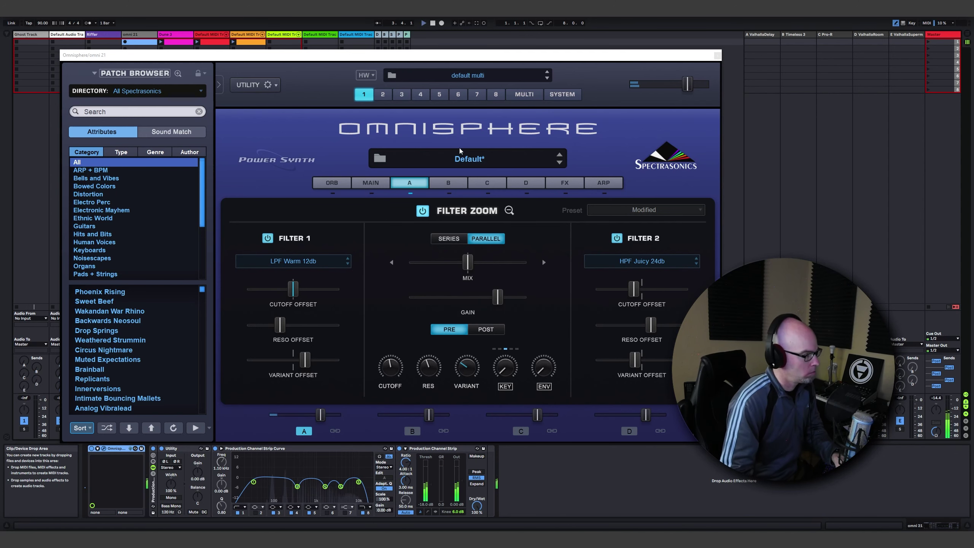
mouse_move(467, 267)
left_mouse_down()
mouse_move(495, 269)
mouse_move(448, 268)
mouse_move(456, 274)
left_mouse_up()
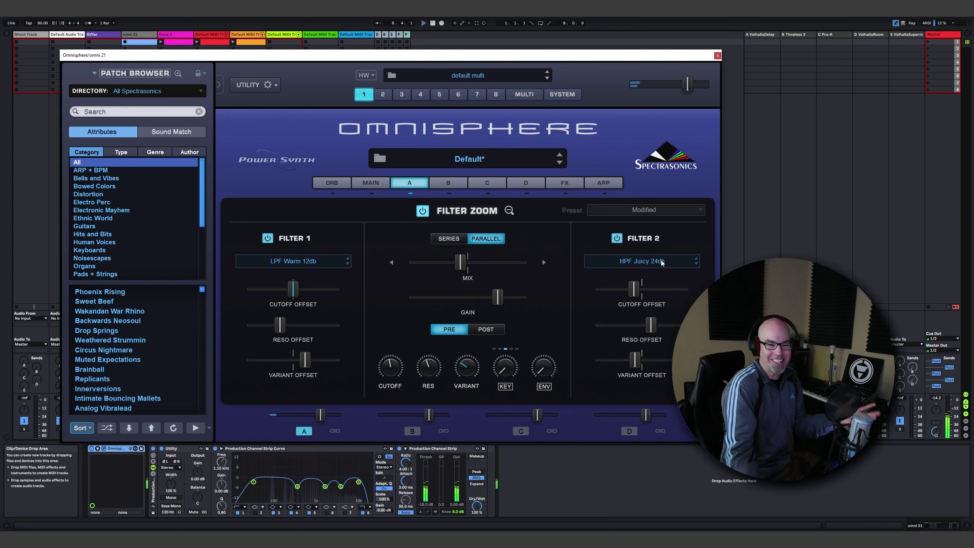
left_click(447, 23)
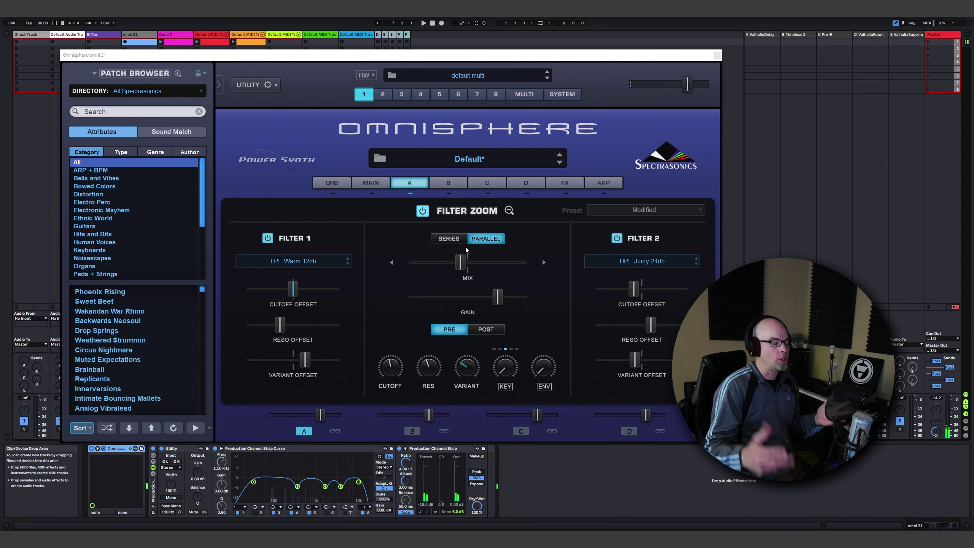
left_click(648, 260)
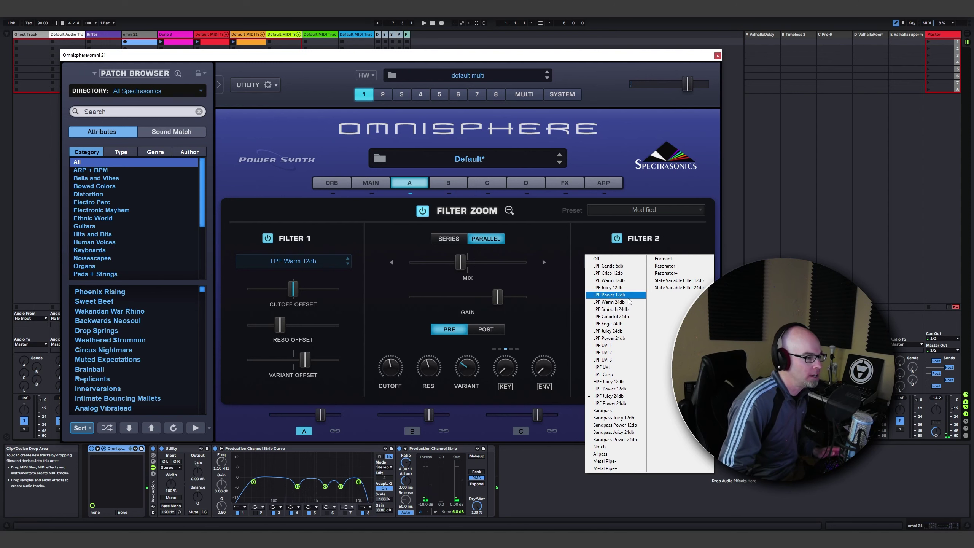
Make Filter 2 LPF Warm 24db, tweak the variant, and lower the shared cutoff to 0.588 kHz.
left_click(629, 301)
mouse_move(641, 291)
left_mouse_down()
mouse_move(658, 294)
mouse_move(646, 290)
left_mouse_up()
left_click_drag(651, 325, 645, 326)
left_click_drag(466, 369, 465, 376)
left_click_drag(395, 380, 392, 388)
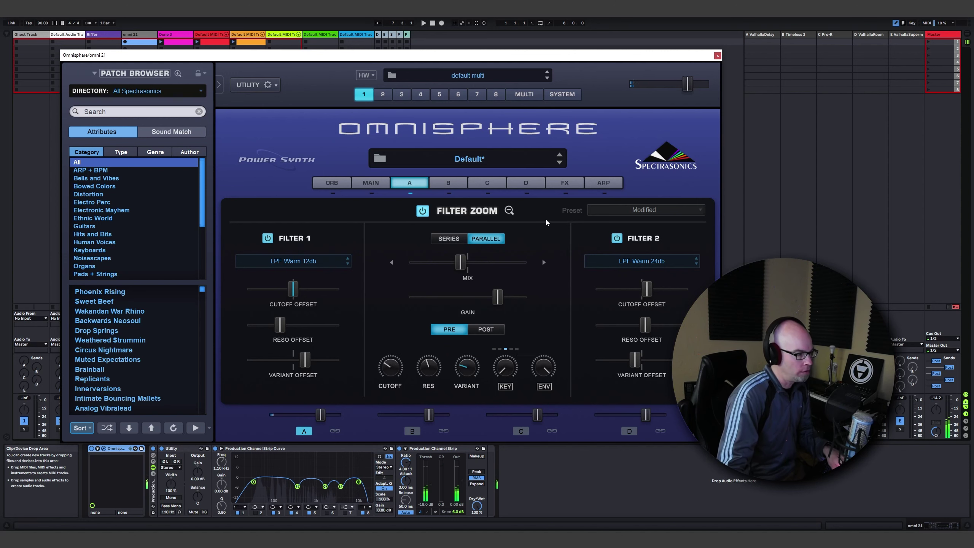
On layer A, lengthen the filter envelope decay and shorten its attack, then reopen Filter Zoom.
left_click(509, 210)
left_click(600, 328)
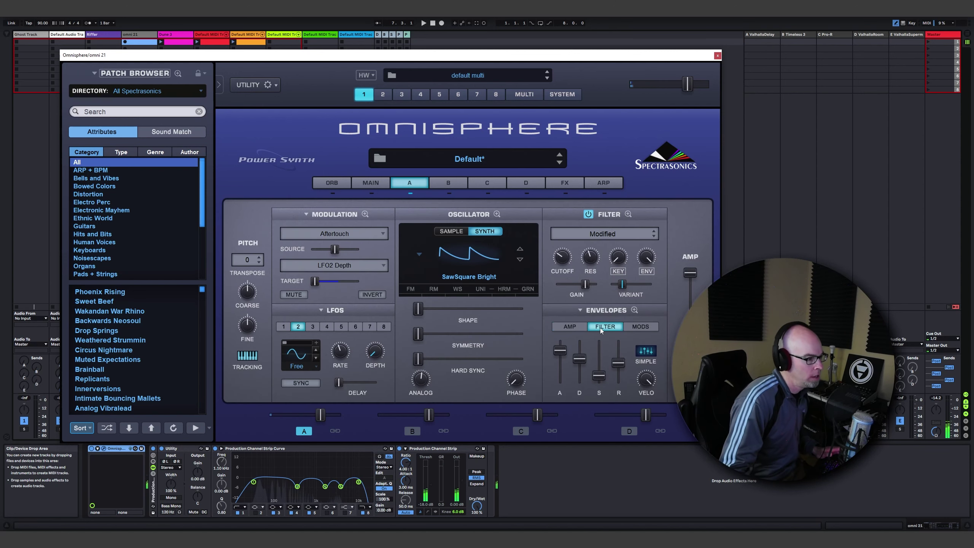
left_click_drag(579, 359, 619, 355)
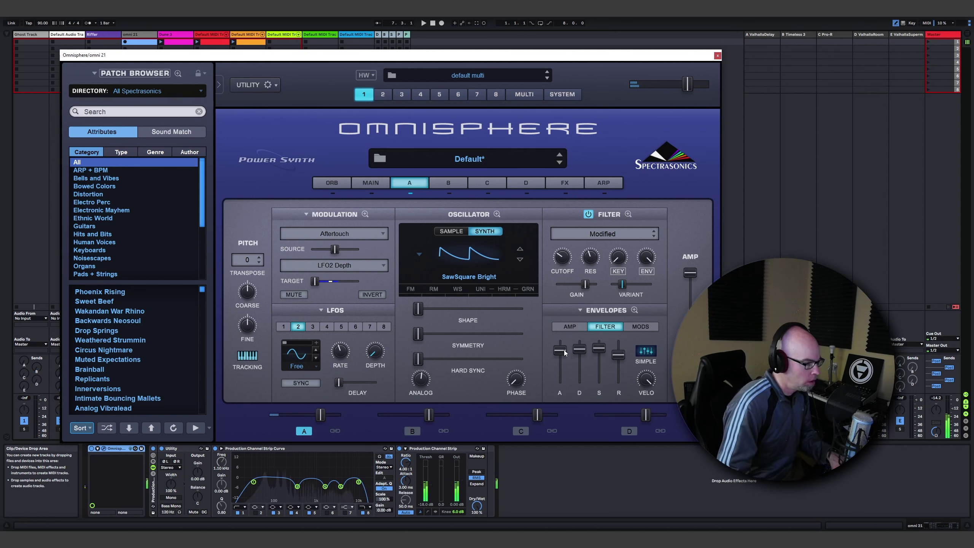
left_click_drag(565, 352, 569, 356)
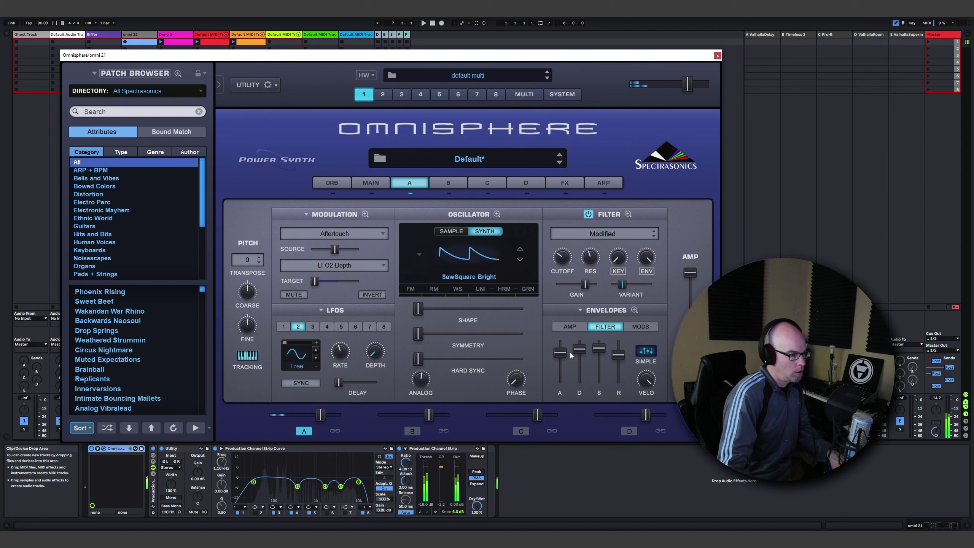
left_click(628, 214)
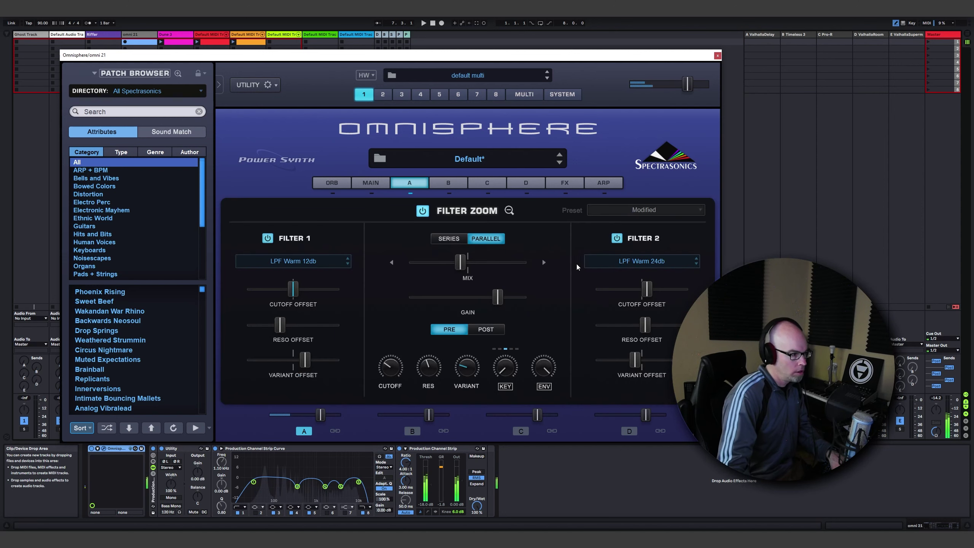
Shift the parallel filter mix toward Filter 2, then ease it back slightly.
left_click_drag(466, 265, 495, 262)
left_click_drag(645, 291, 640, 294)
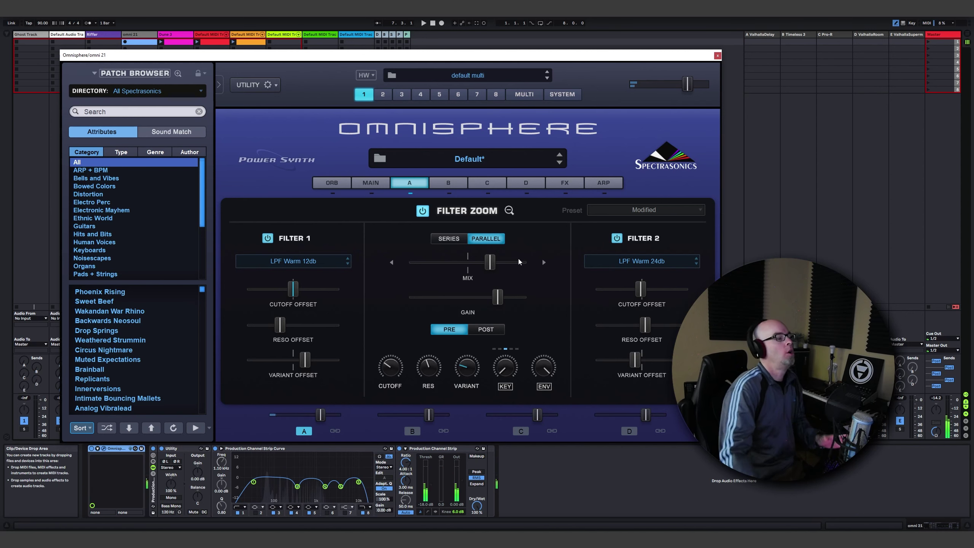
left_click_drag(493, 266, 480, 265)
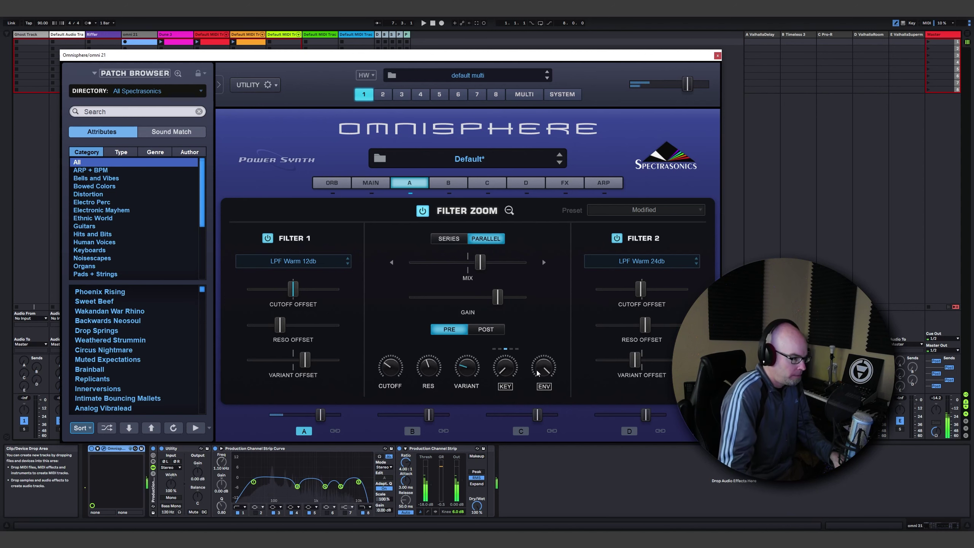
Turn the filter key tracking up and open the shared cutoff to about 6.412 kHz.
left_click_drag(512, 364, 505, 355)
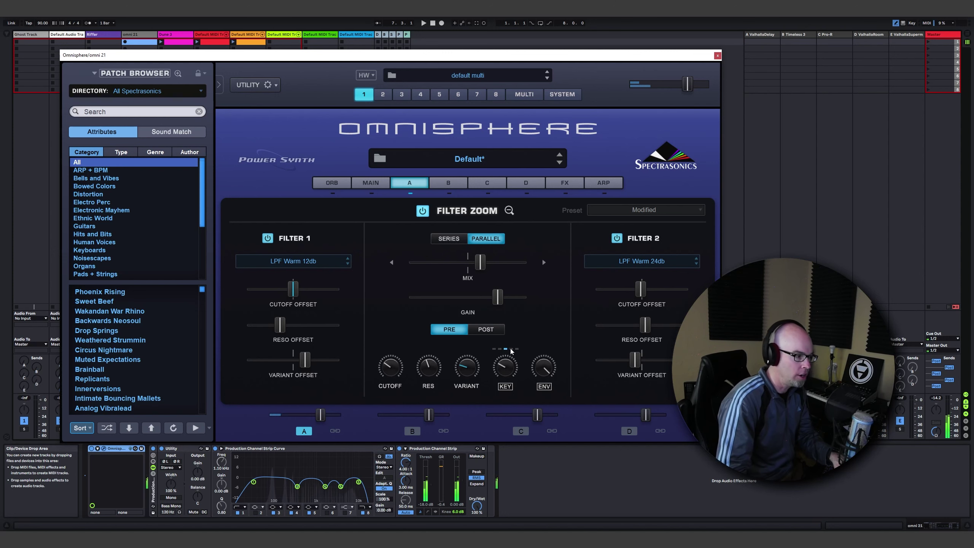
left_click(511, 349)
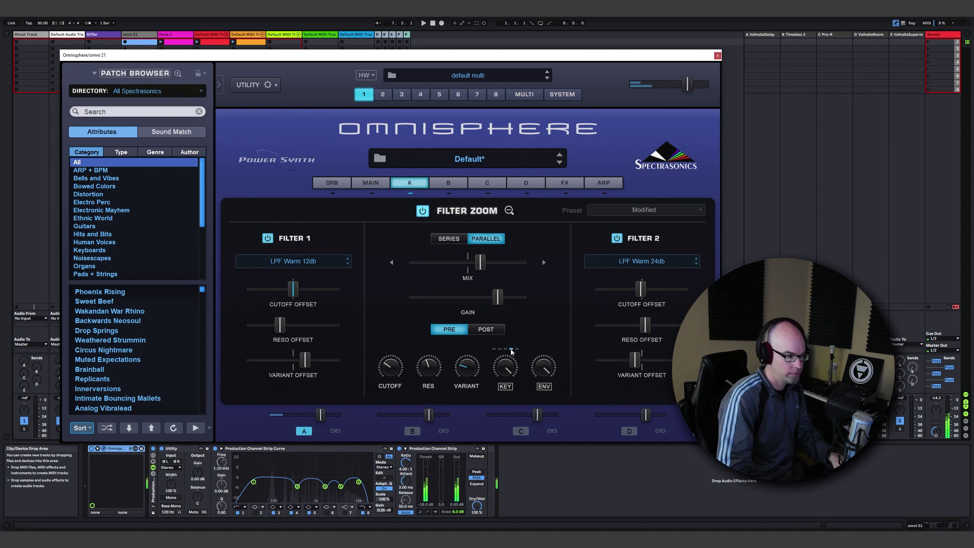
left_click(517, 349)
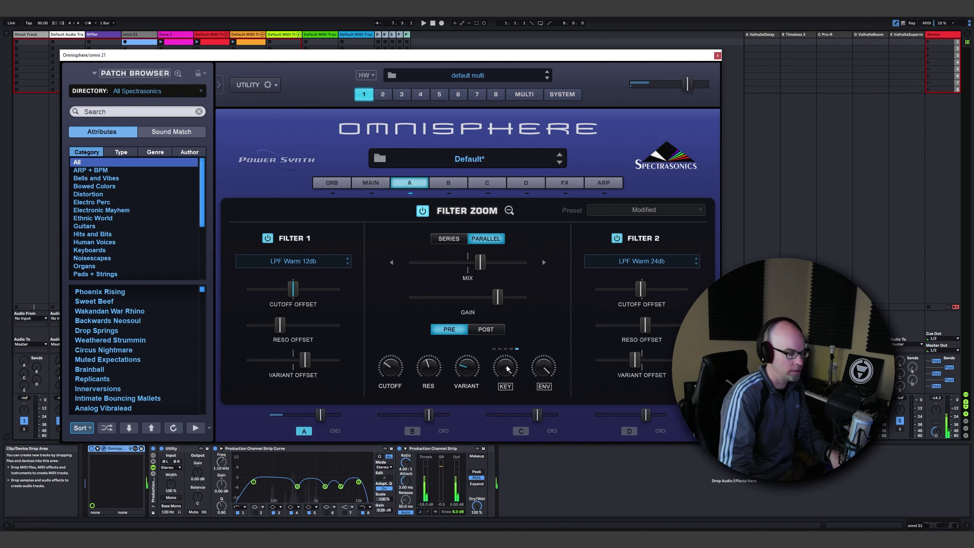
mouse_move(402, 361)
left_mouse_down()
mouse_move(401, 334)
mouse_move(395, 366)
left_mouse_up()
Modulate the shared cutoff with LFO3 at reduced depth and raise Filter 2's cutoff offset to 0.581.
right_click(392, 371)
mouse_move(476, 393)
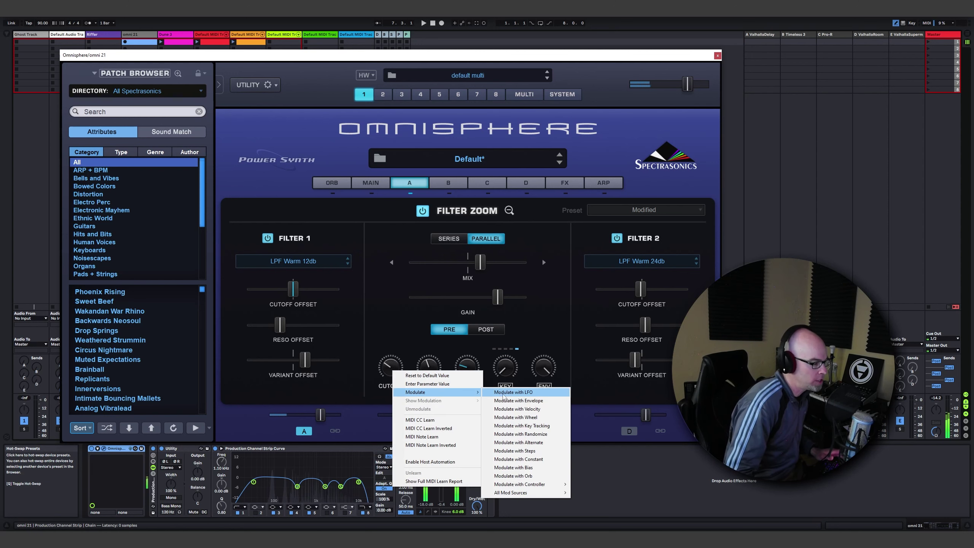
left_click(539, 395)
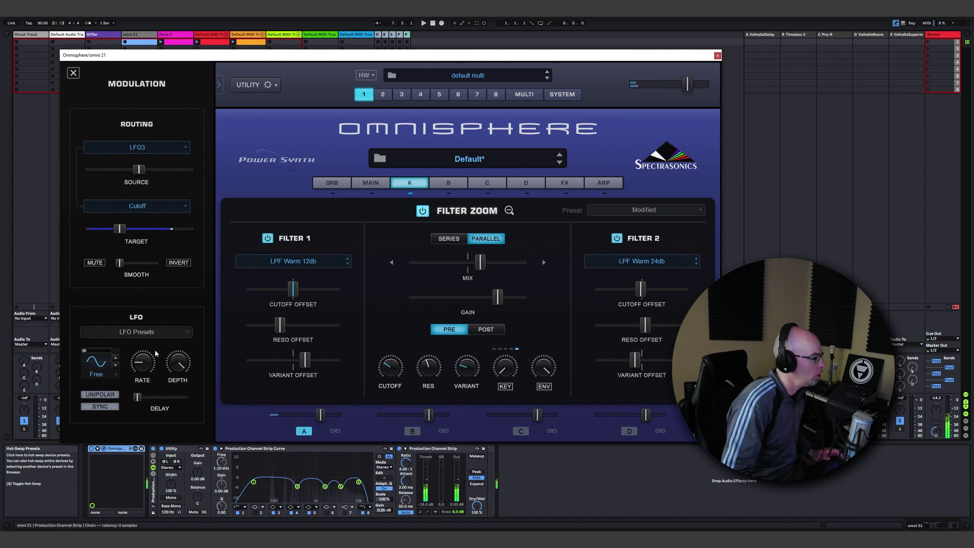
mouse_move(145, 369)
left_click_drag(179, 364, 181, 354)
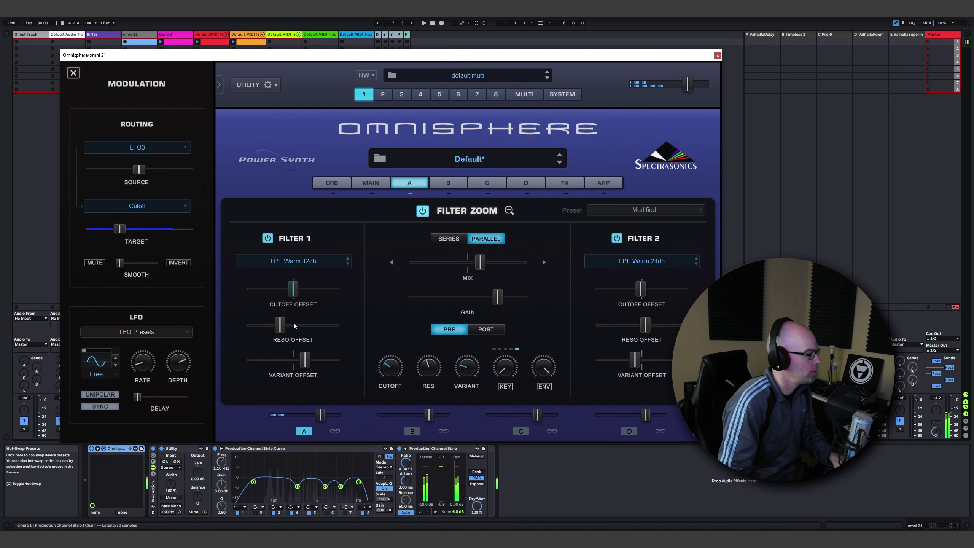
left_click_drag(641, 288, 650, 290)
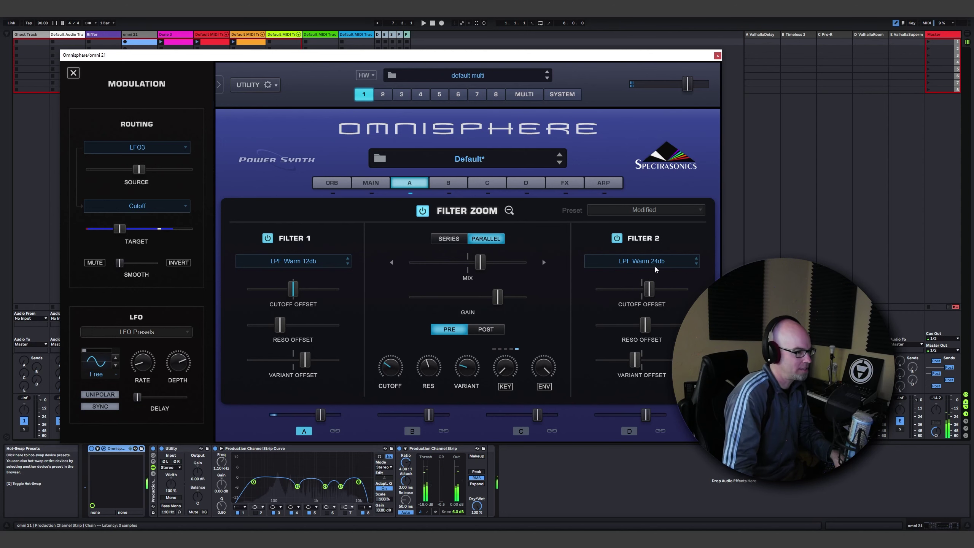
Switch Filter 2 to LPF Gentle 6db, lowering its cutoff offset and raising resonance and variant.
left_click(610, 262)
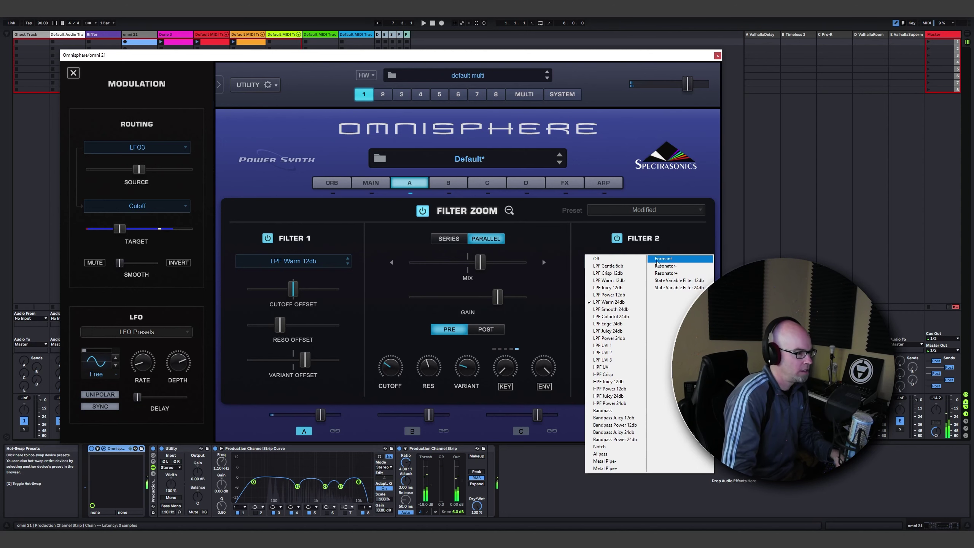
left_click(607, 266)
left_click_drag(646, 294, 649, 326)
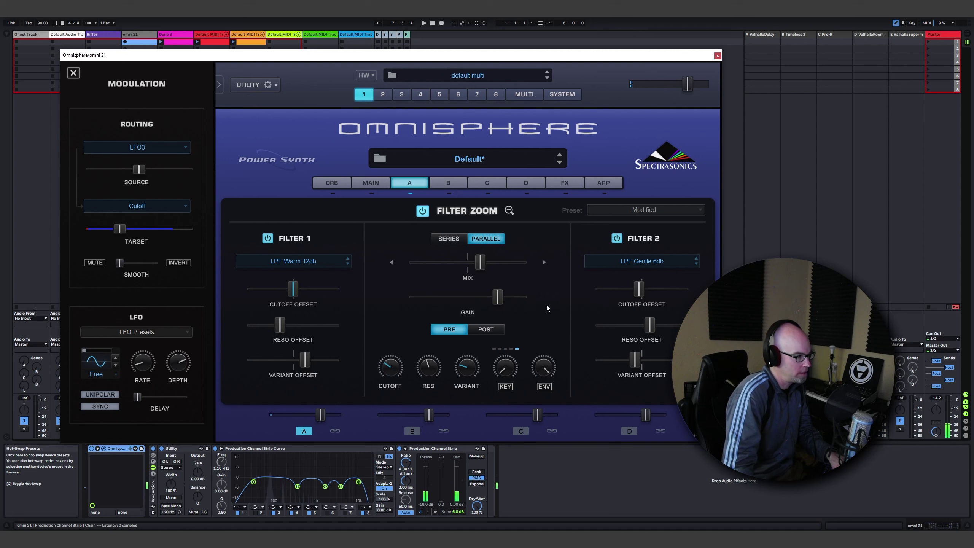
mouse_move(469, 370)
left_mouse_down()
mouse_move(469, 361)
mouse_move(467, 373)
left_mouse_up()
Check the cutoff value, return to layer A's main page, and stop playback.
left_click(396, 371)
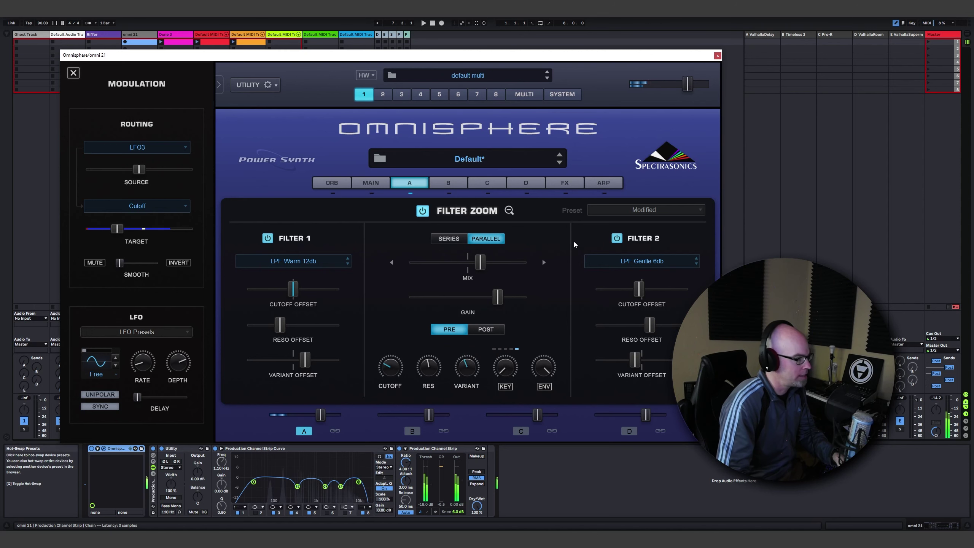
left_click(513, 212)
left_click(432, 23)
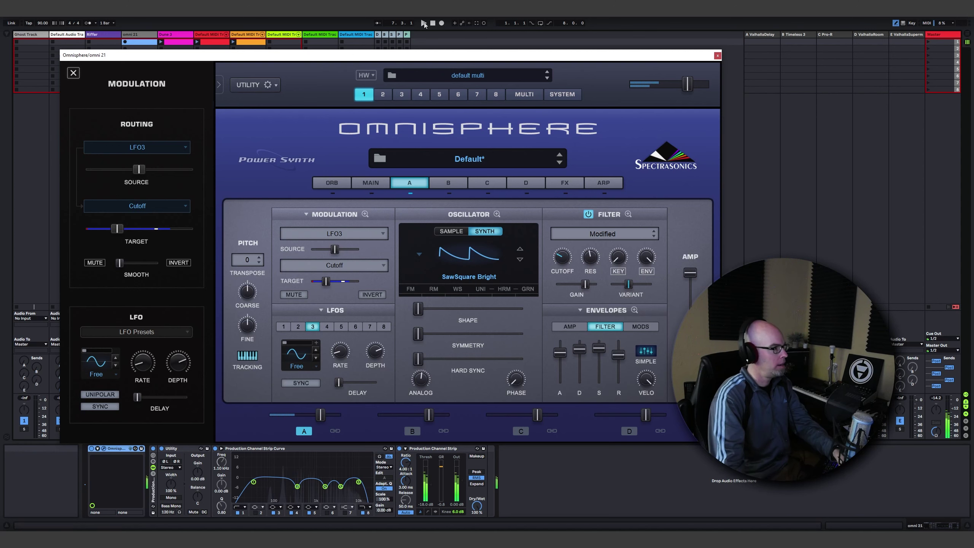
Start playback, close the cutoff modulation panel, and move the plugin window aside.
left_click(423, 23)
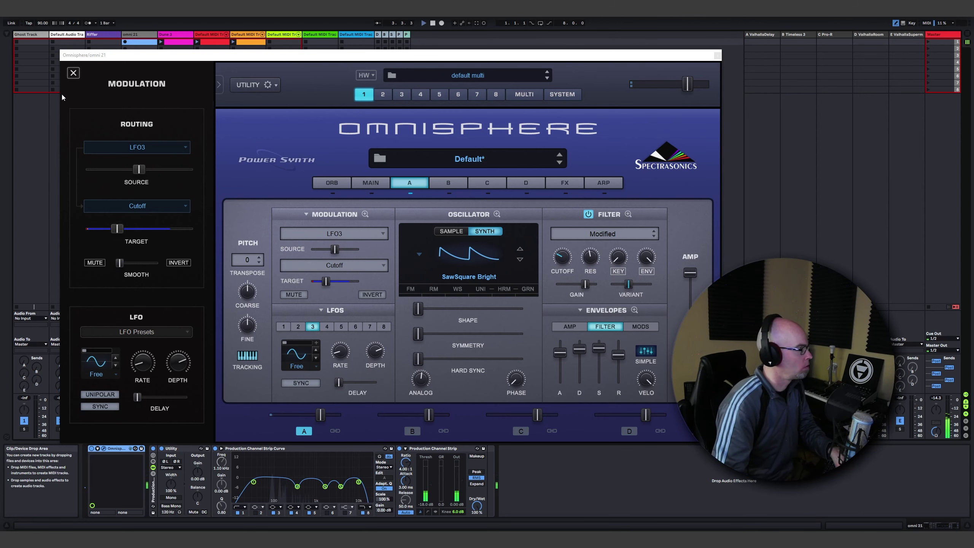
left_click(74, 73)
left_click_drag(113, 55, 284, 56)
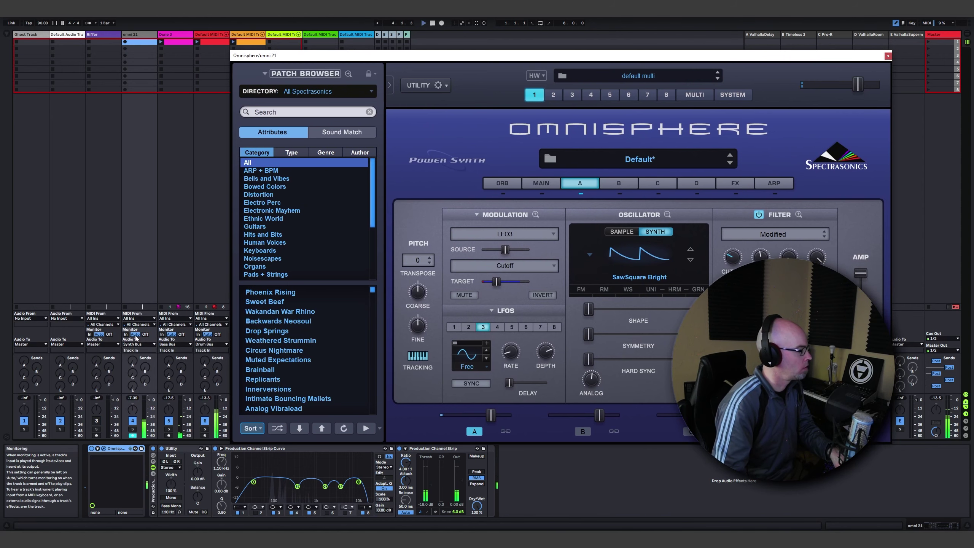
Set omni 21's sends to Timeless 3 at -20 dB and ValhallaRoom at -8.6 dB.
left_click_drag(145, 368, 146, 355)
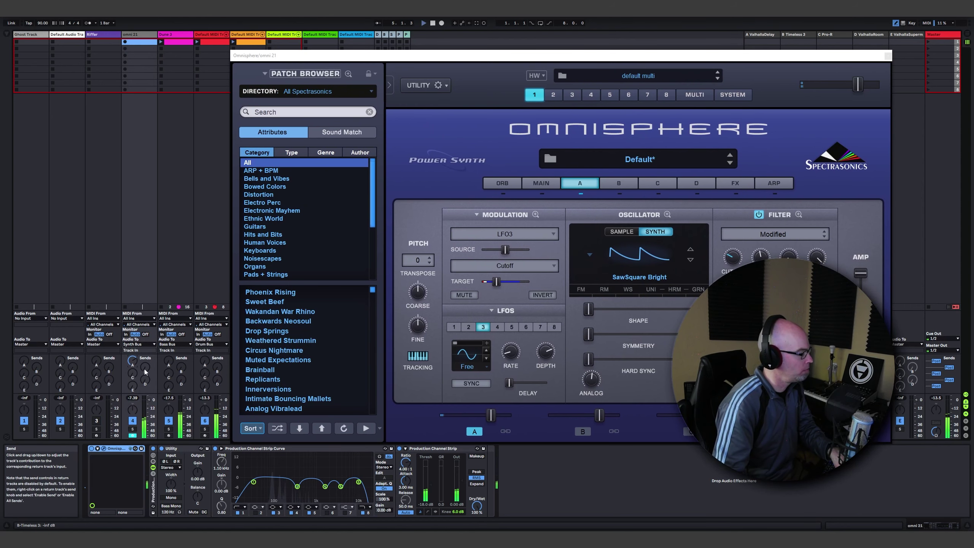
left_click_drag(154, 380, 153, 369)
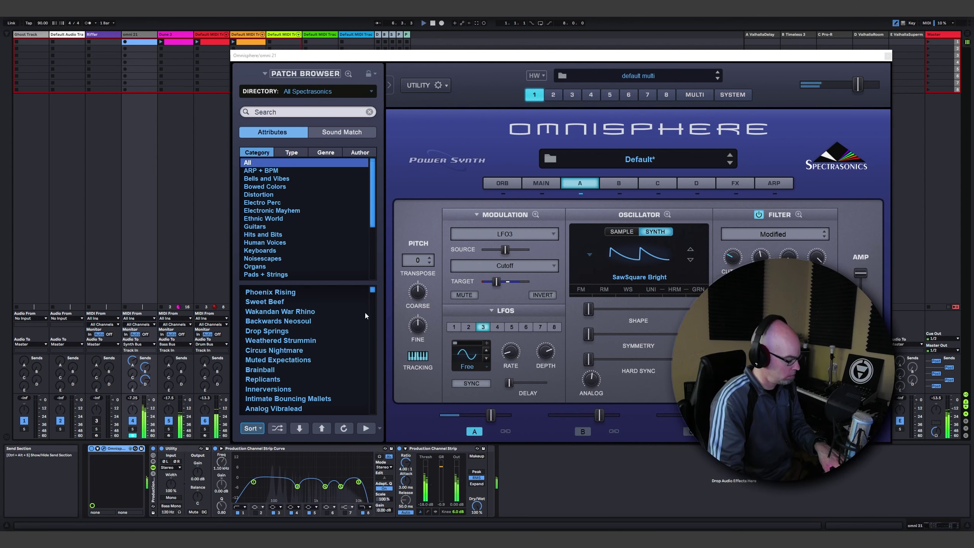
left_click_drag(567, 56, 394, 63)
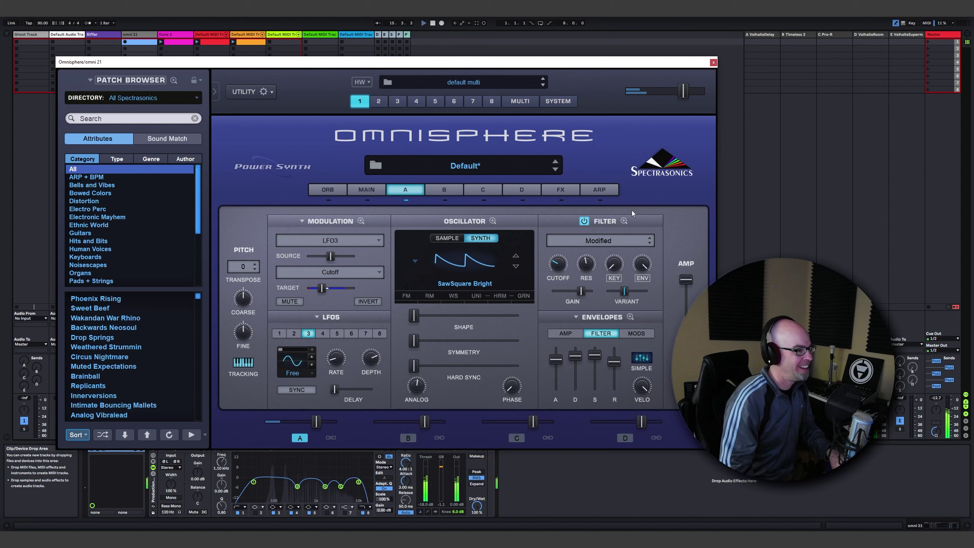
left_click(624, 221)
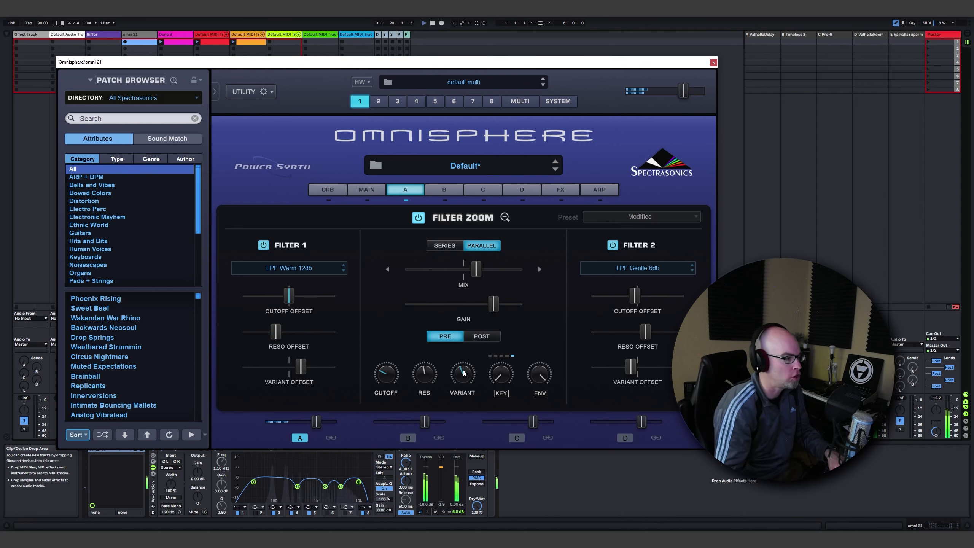
left_click(505, 217)
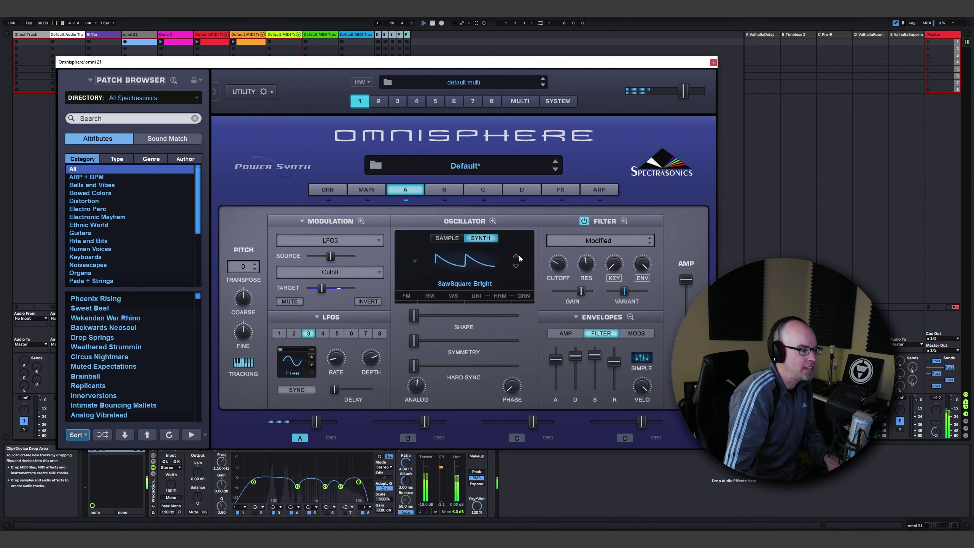